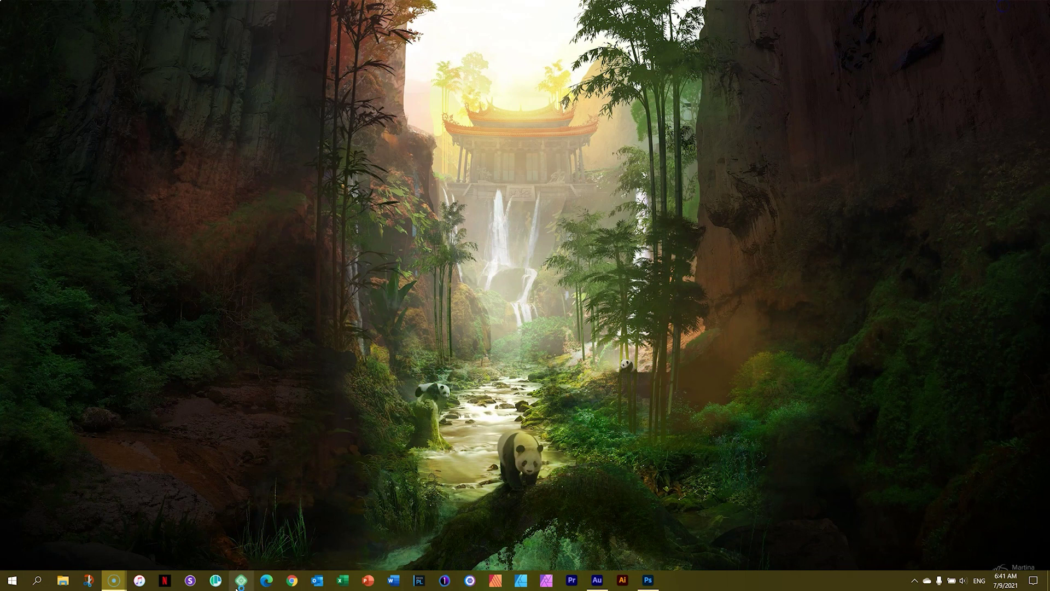
- Start the WordPress 101 site in Local and open its WordPress admin dashboard
click(237, 587)
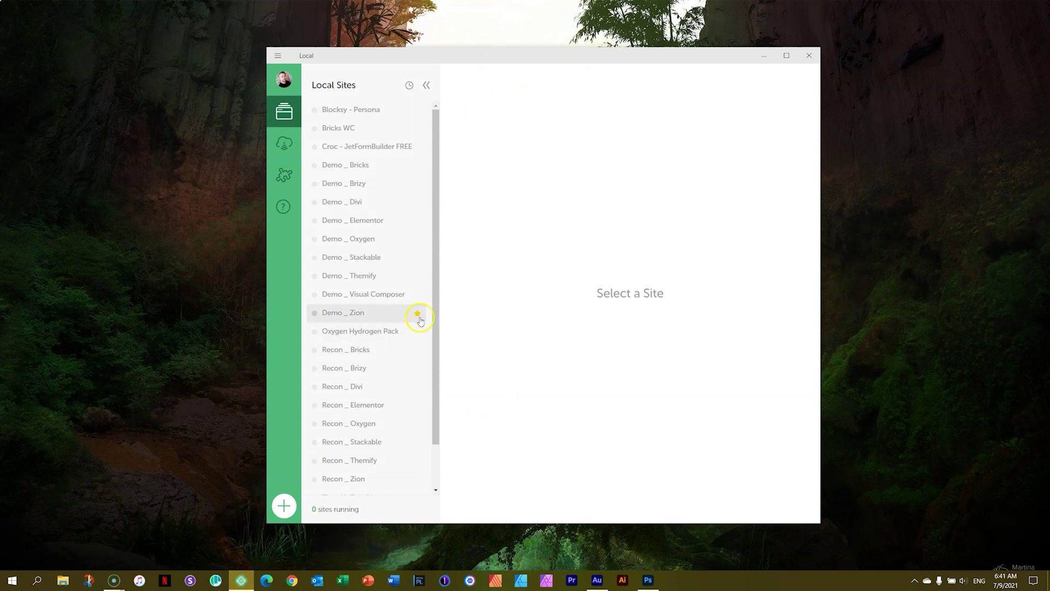
drag(434, 314, 435, 399)
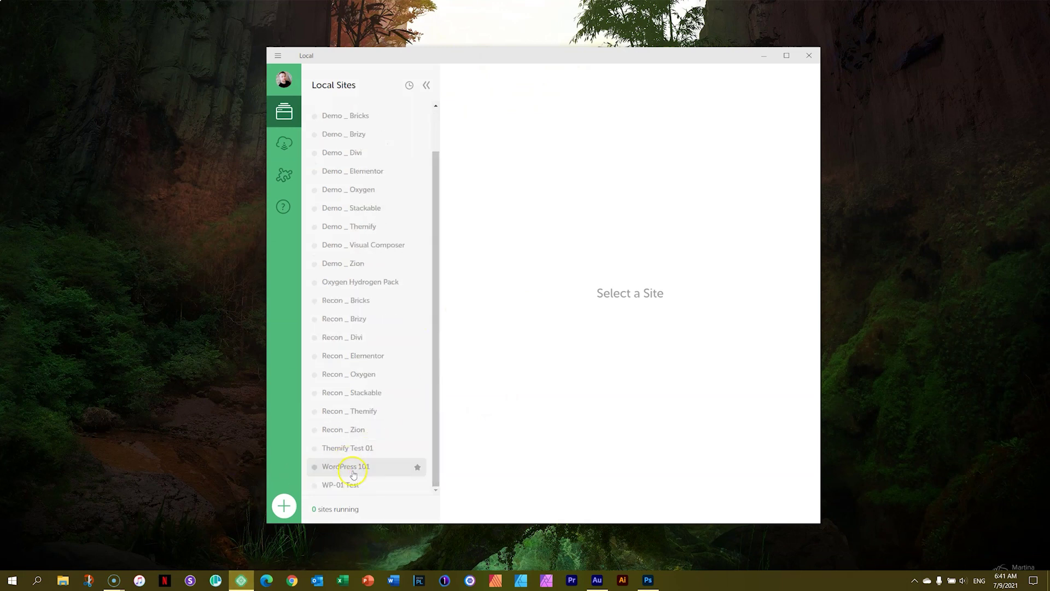
click(353, 468)
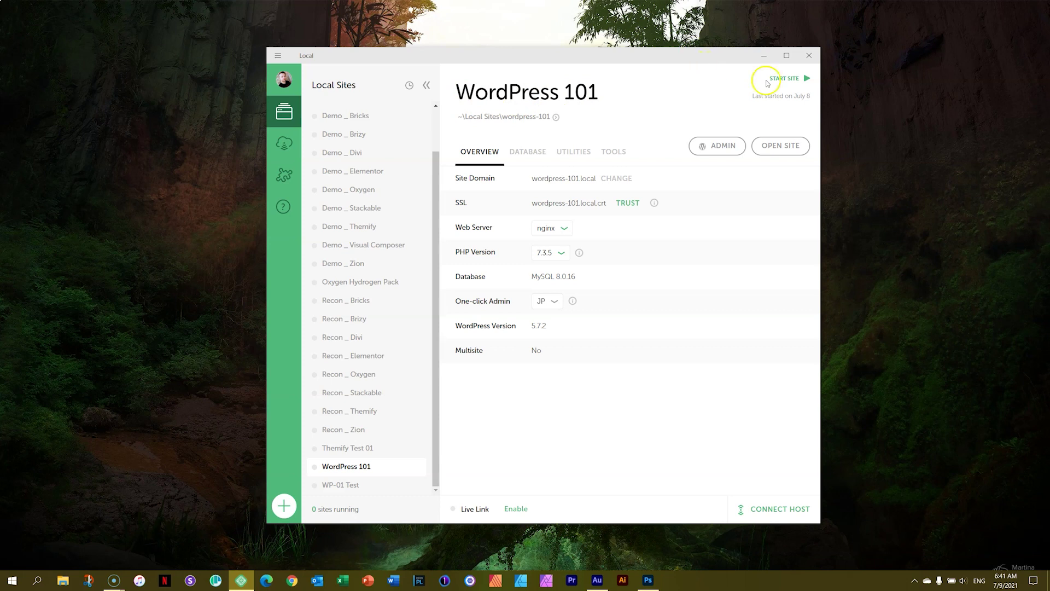
click(798, 79)
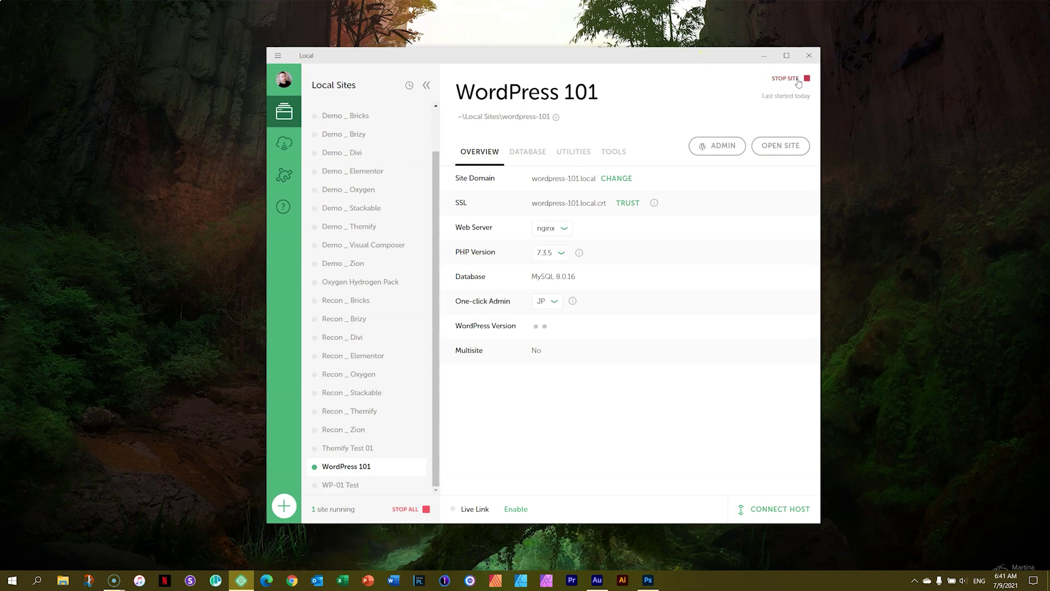
click(720, 147)
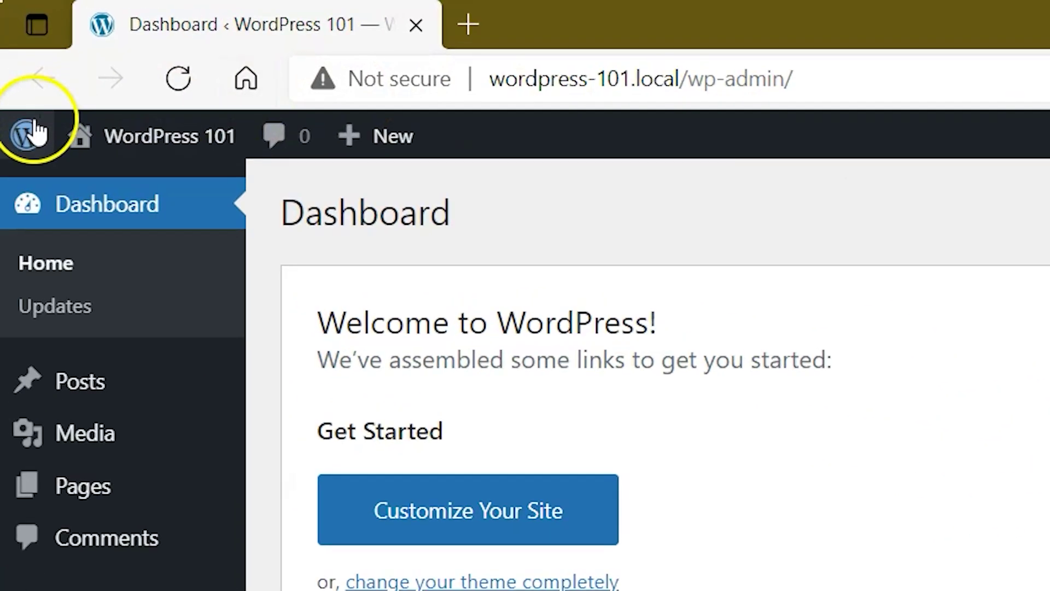
- View the About WordPress page and check the WordPress version listed for the WordPress 101 site in Local
mouse_move(9, 50)
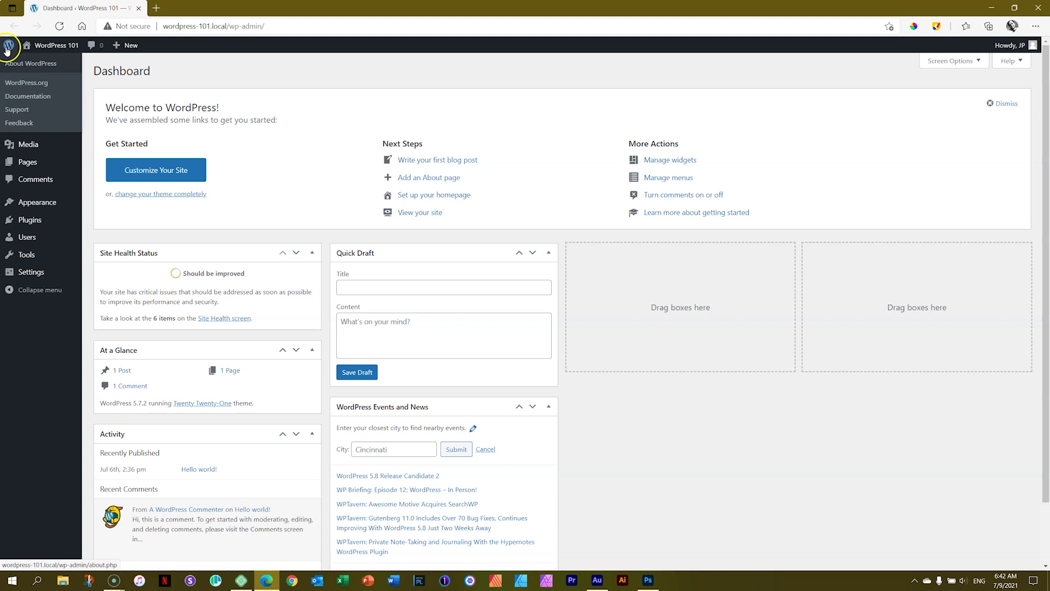
click(7, 48)
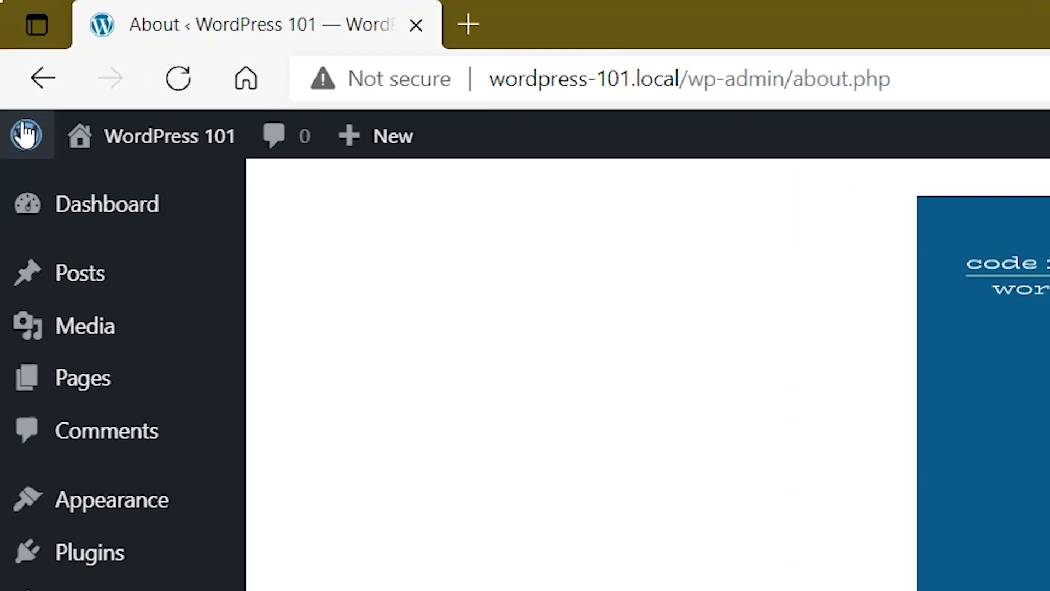
click(8, 46)
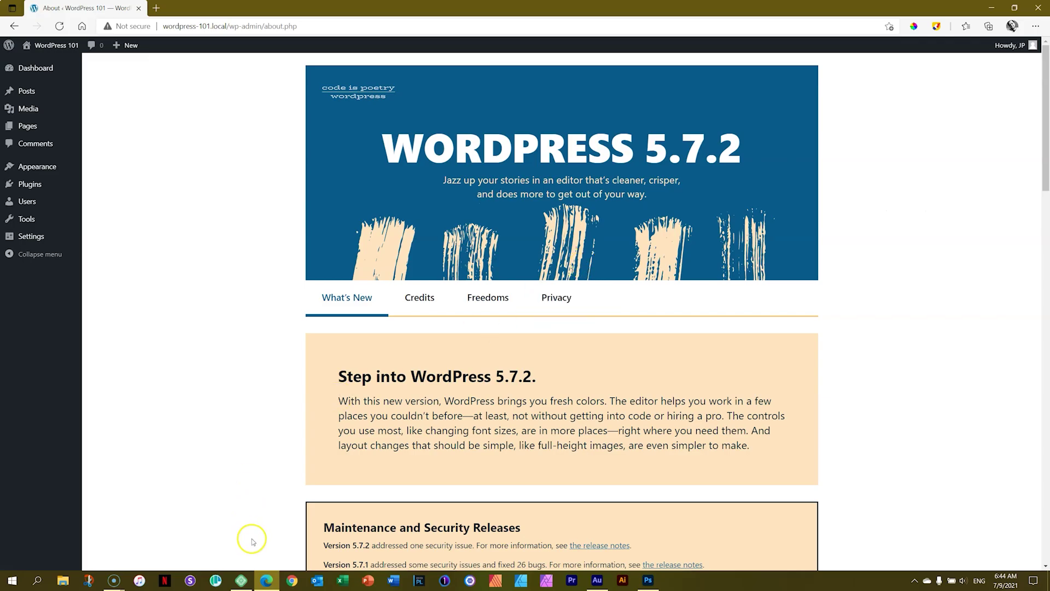
click(242, 580)
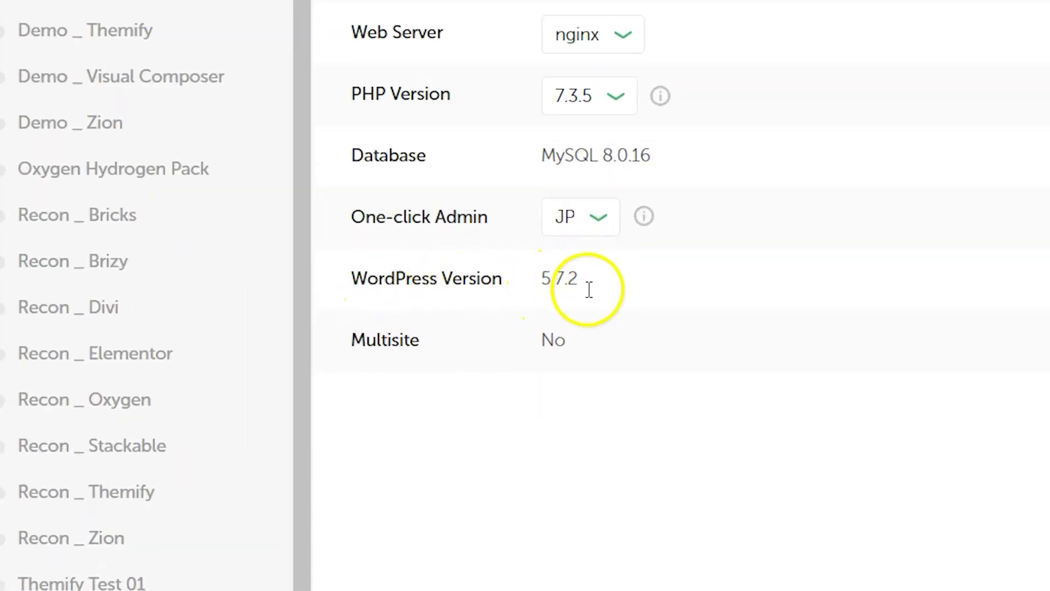
click(789, 77)
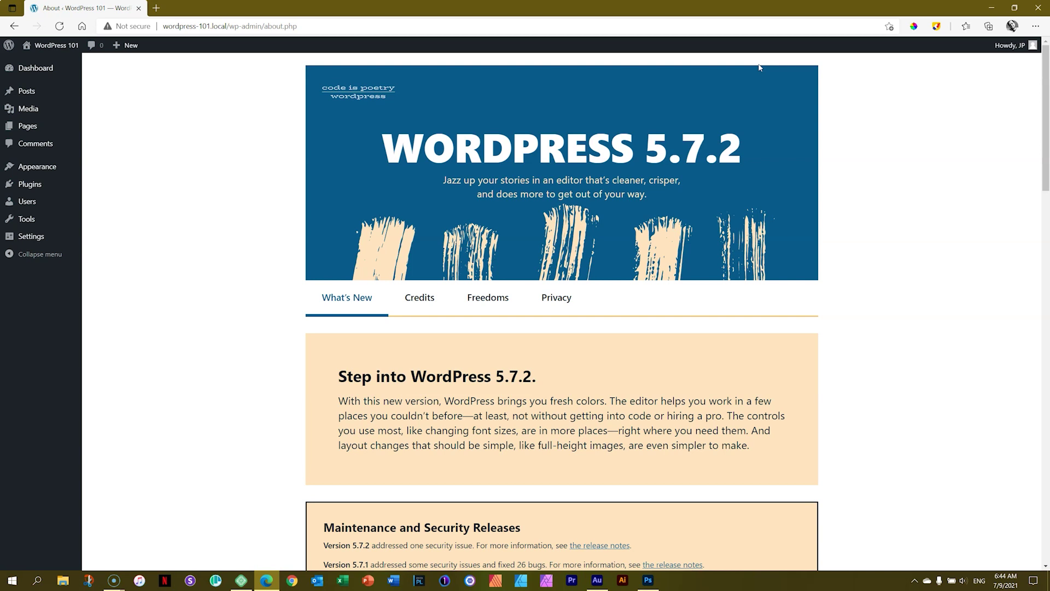
- Visit the WordPress 101 front end from the admin area and return to the dashboard
mouse_move(42, 50)
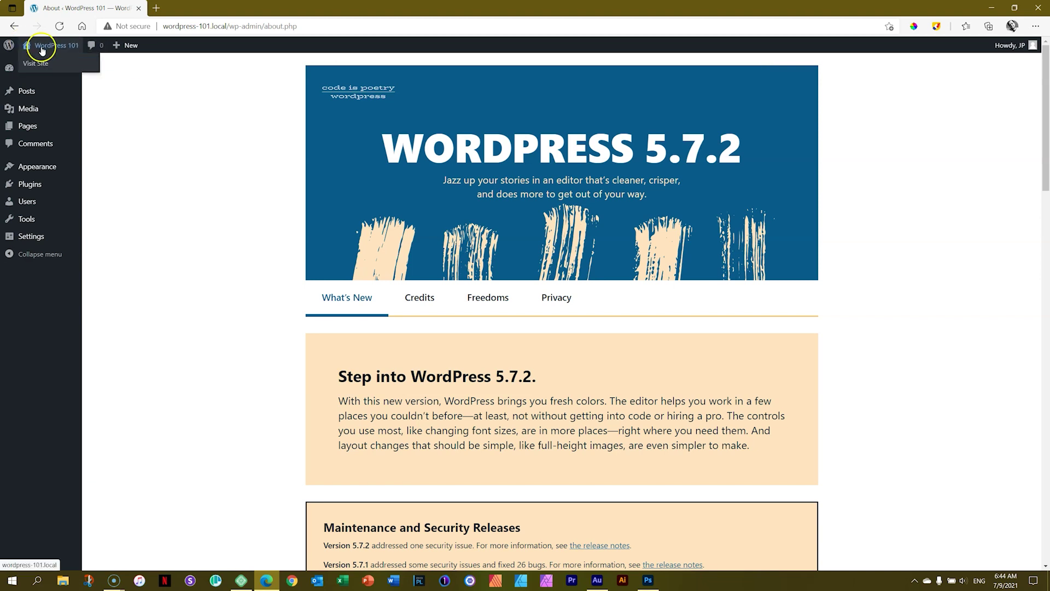
click(41, 47)
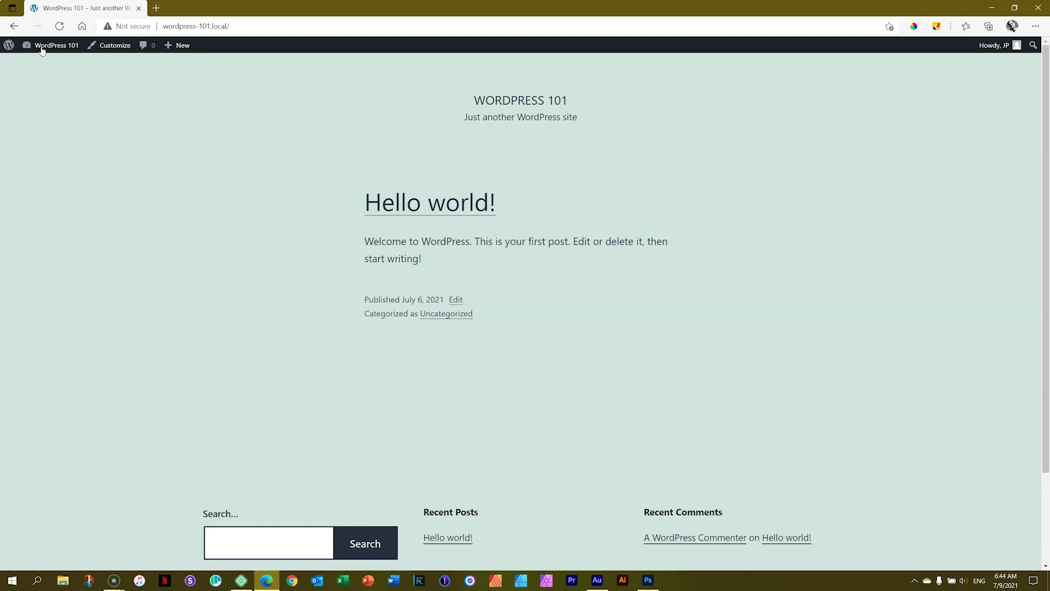
click(42, 47)
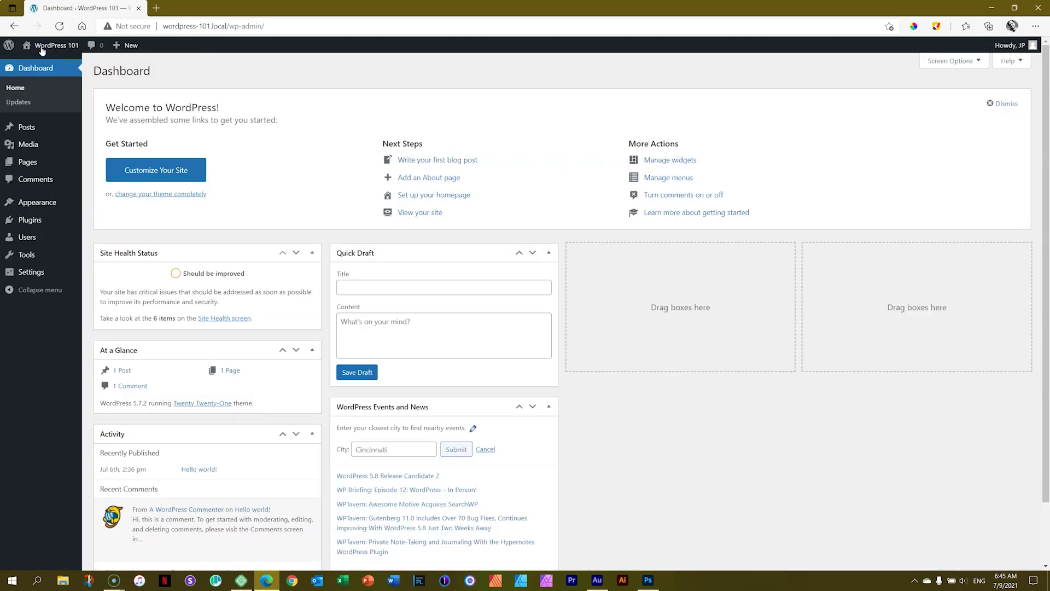
drag(42, 48, 192, 7)
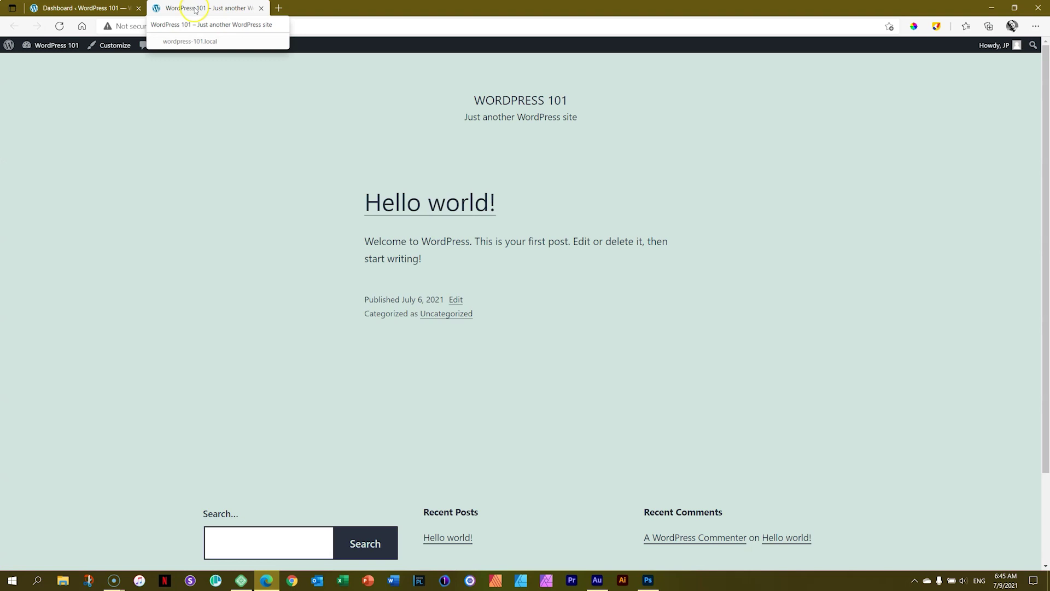
click(261, 8)
middle_click(60, 51)
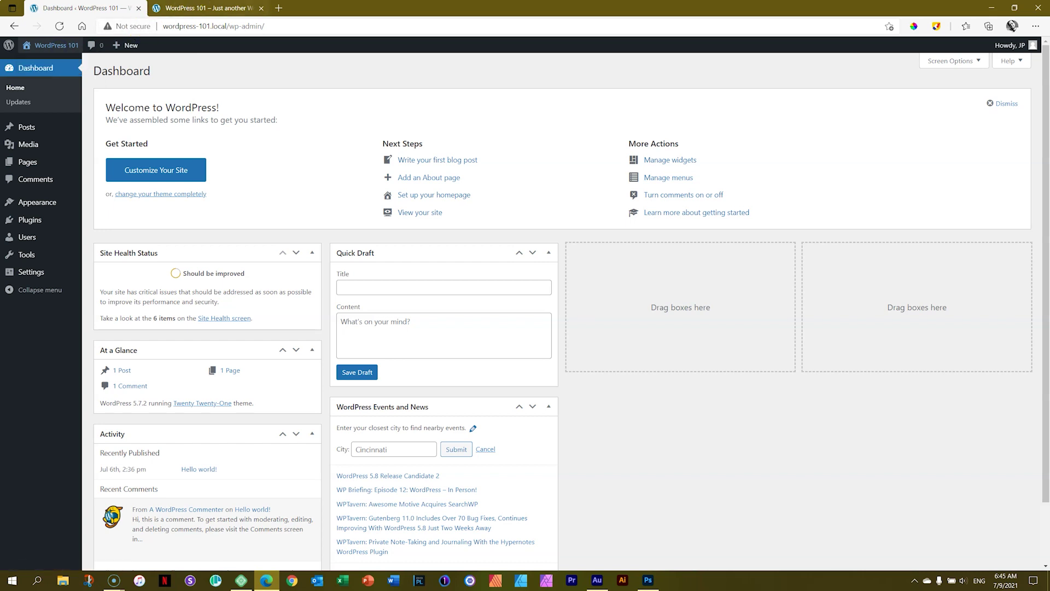
click(202, 7)
click(261, 7)
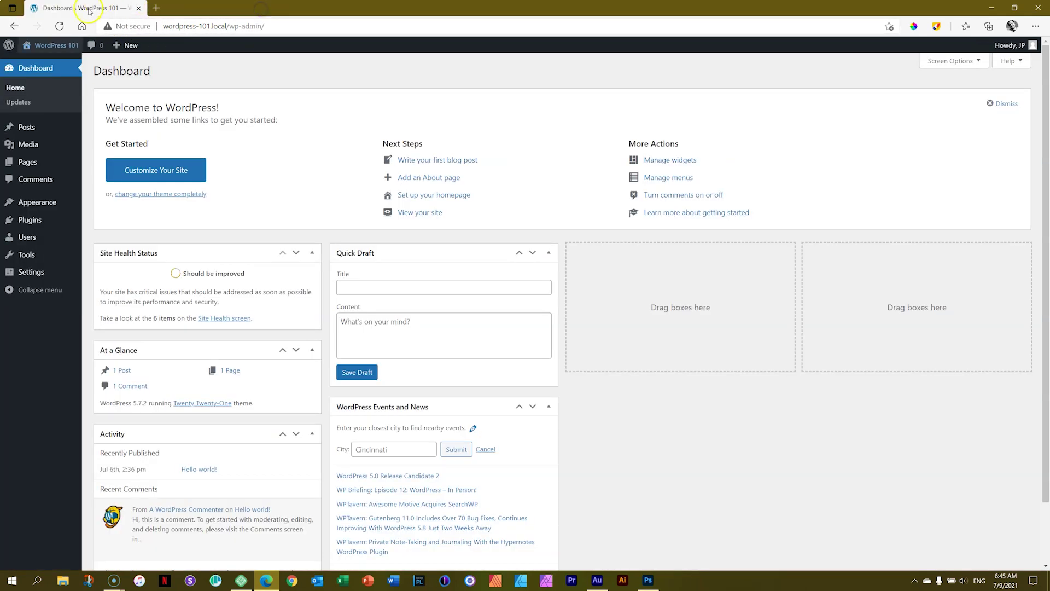
- Open the WordPress 101 front end in a new browser tab, keeping the dashboard open
right_click(52, 47)
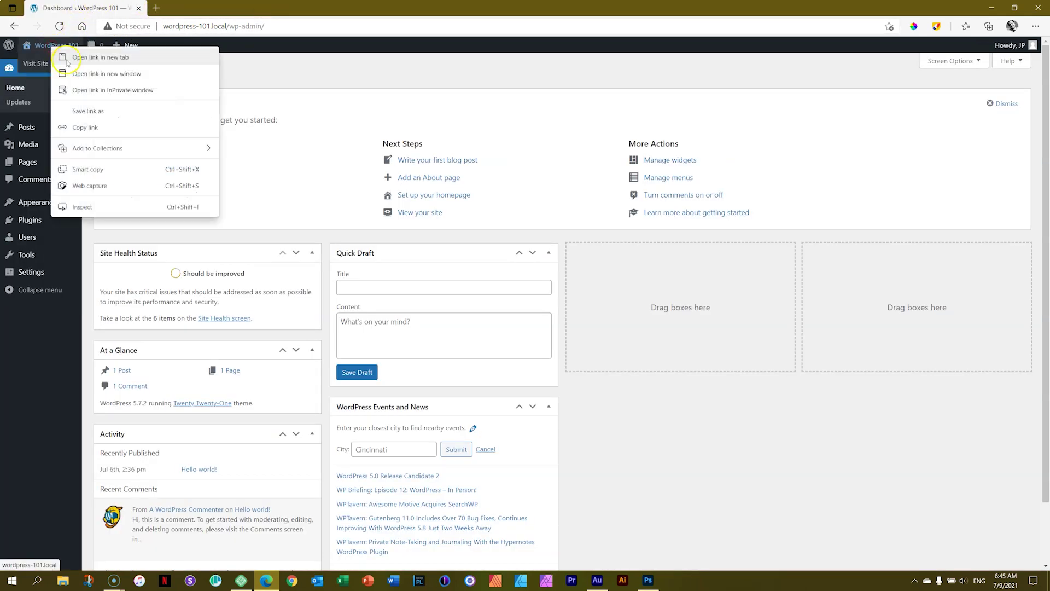
click(93, 58)
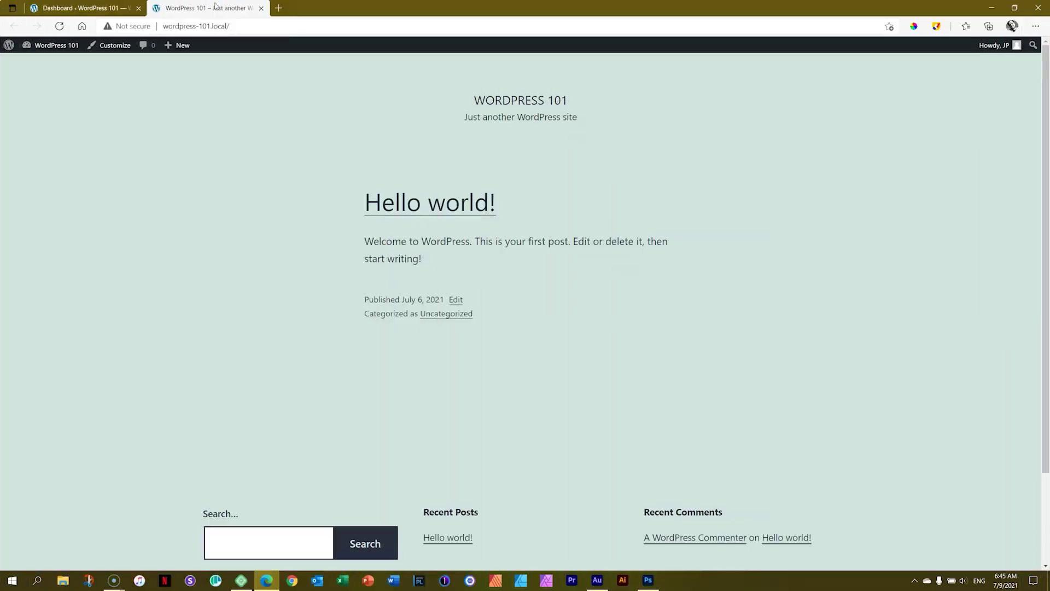
- Examine the site title on the enlarged front page and compare it with the site name in Local
key(ctrl+plus)
key(ctrl+plus)
key(ctrl+plus)
key(ctrl+plus)
key(ctrl+plus)
key(ctrl+plus)
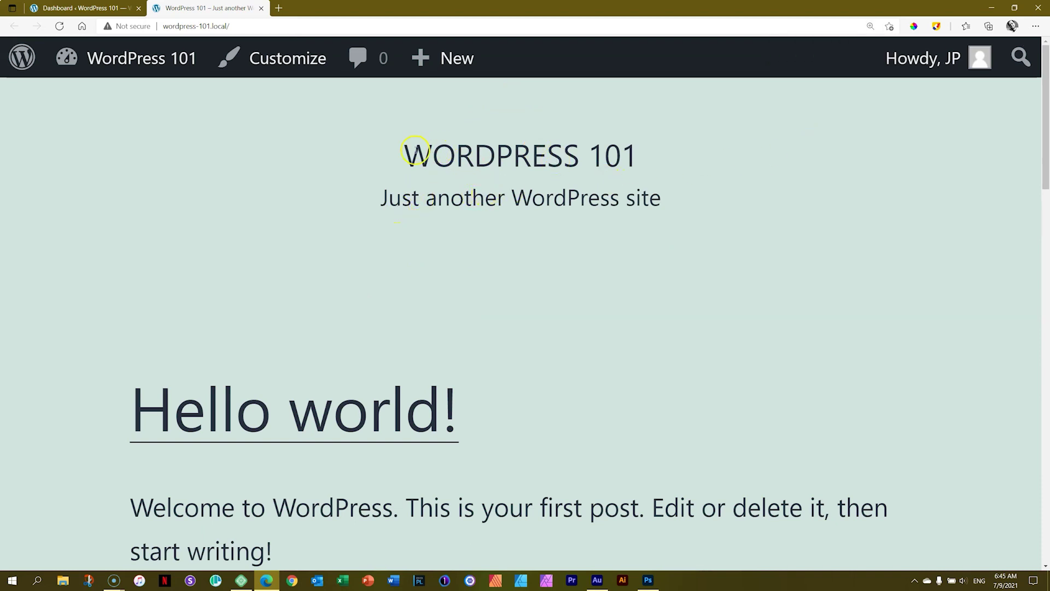
drag(408, 157, 639, 156)
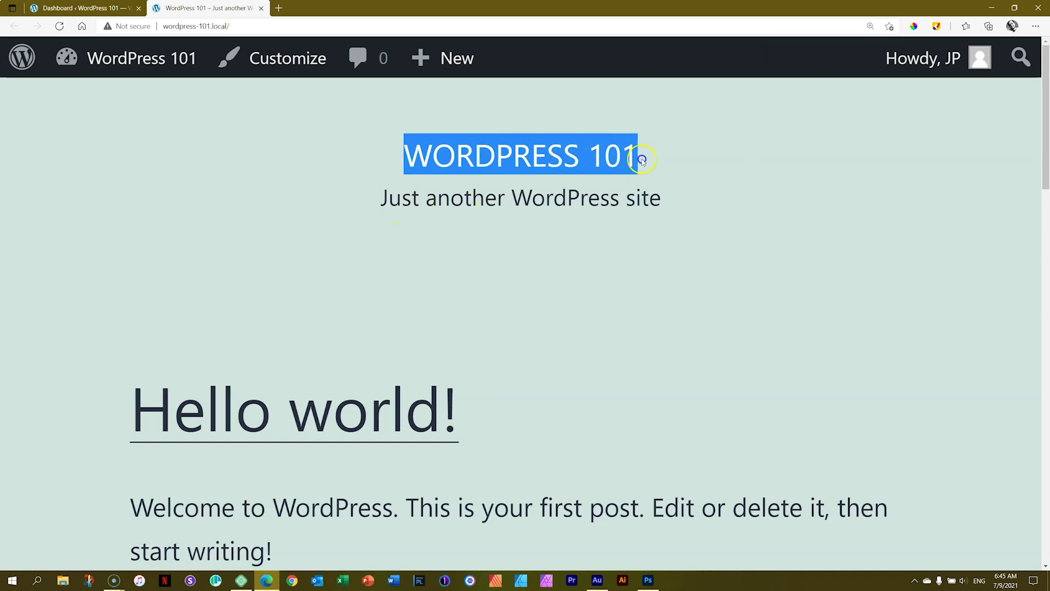
click(234, 582)
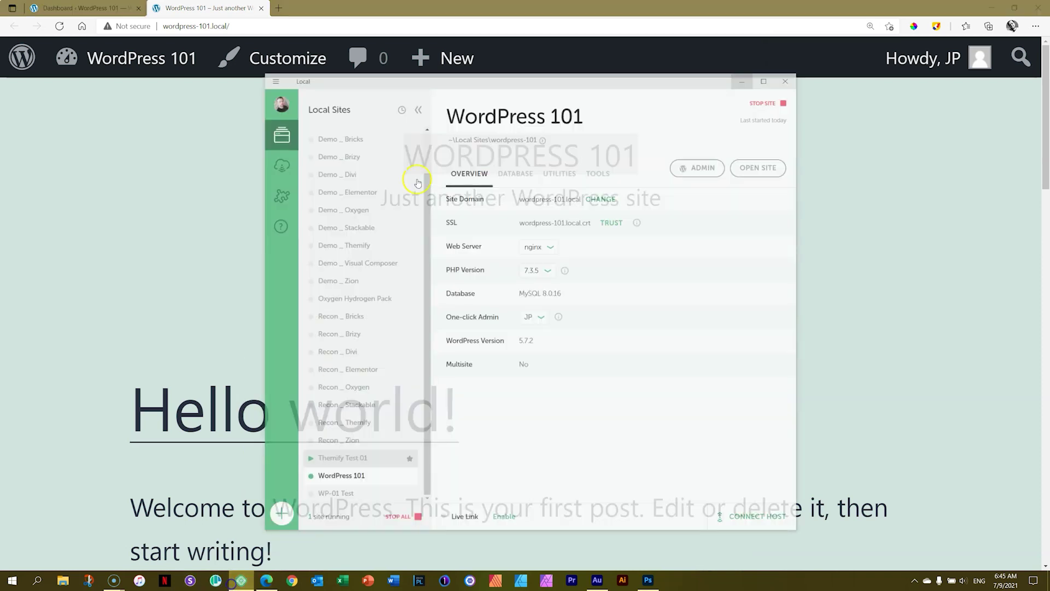
click(890, 180)
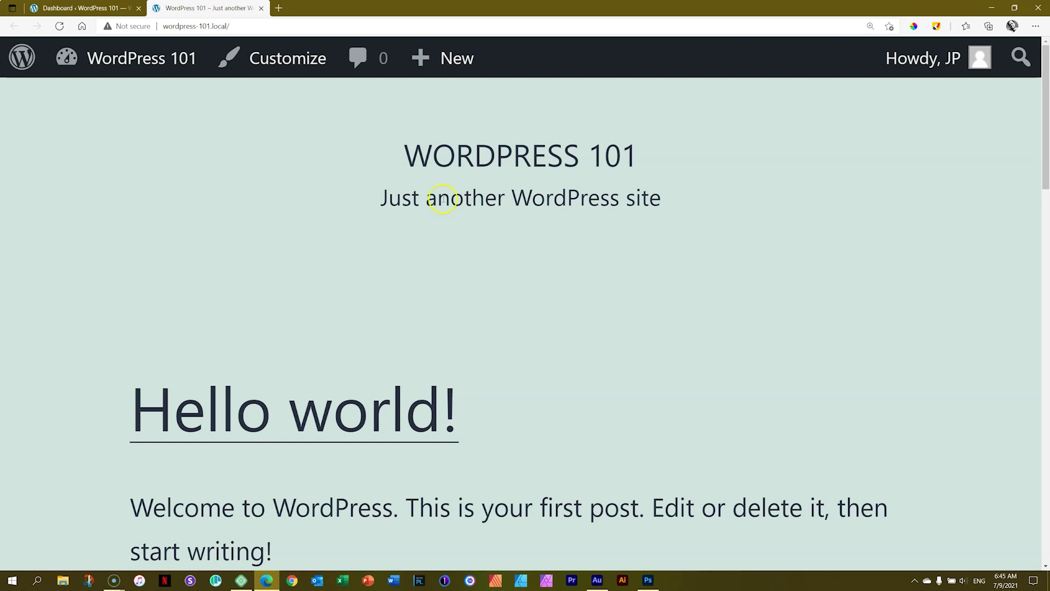
- Examine the tagline beneath the site title, and review both texts at the page's normal size
drag(378, 200, 665, 206)
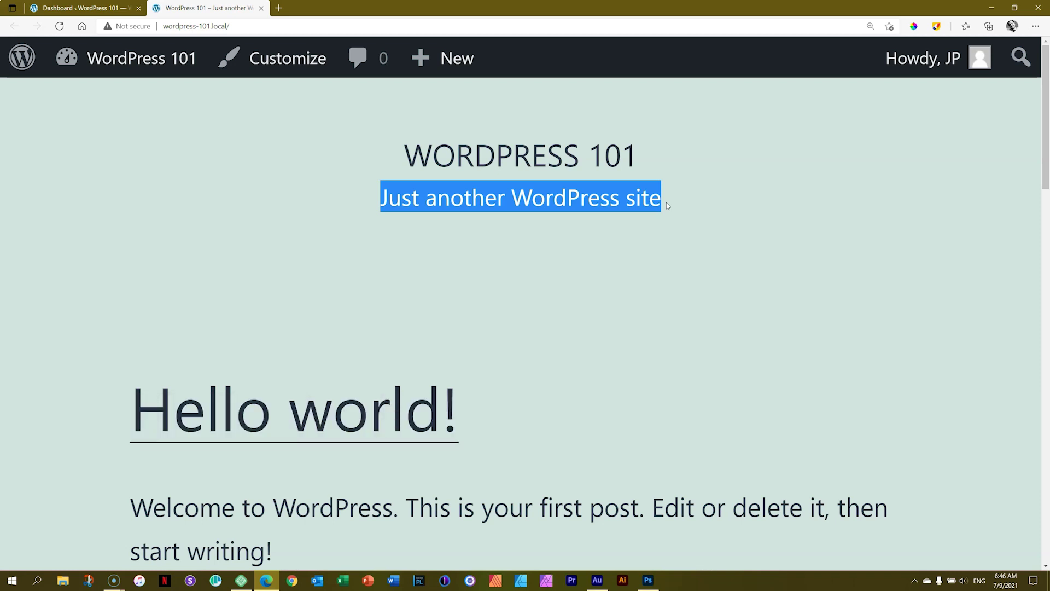
click(797, 226)
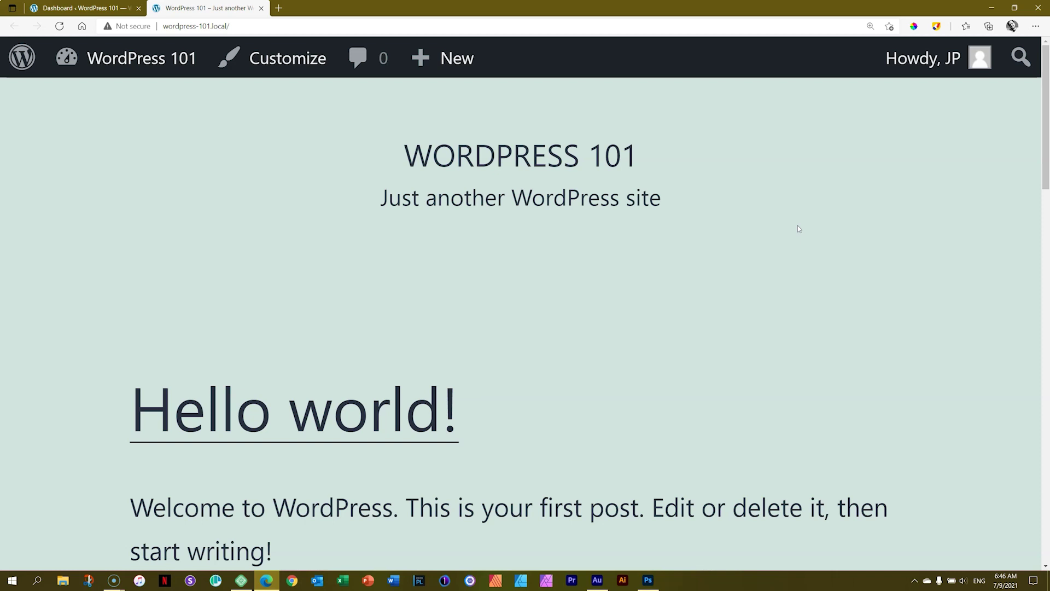
key(ctrl+0)
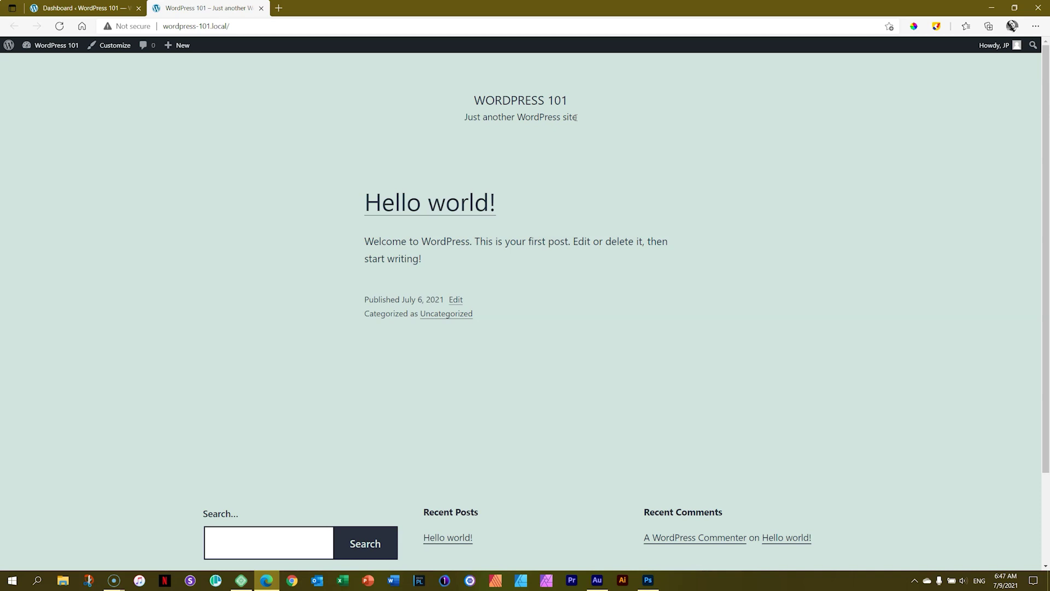
drag(477, 98, 568, 102)
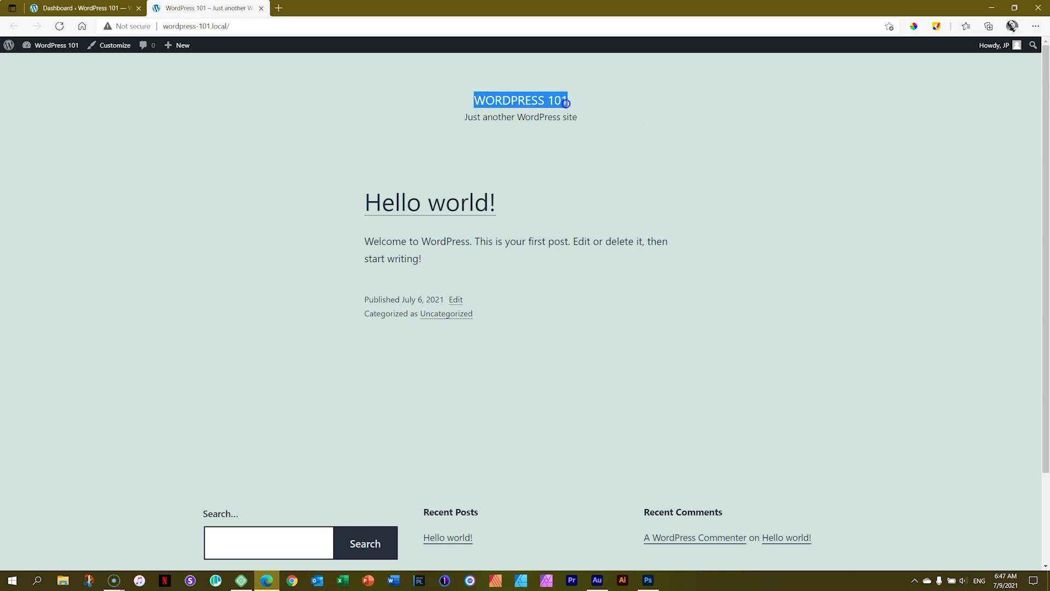
drag(465, 116, 599, 121)
click(599, 120)
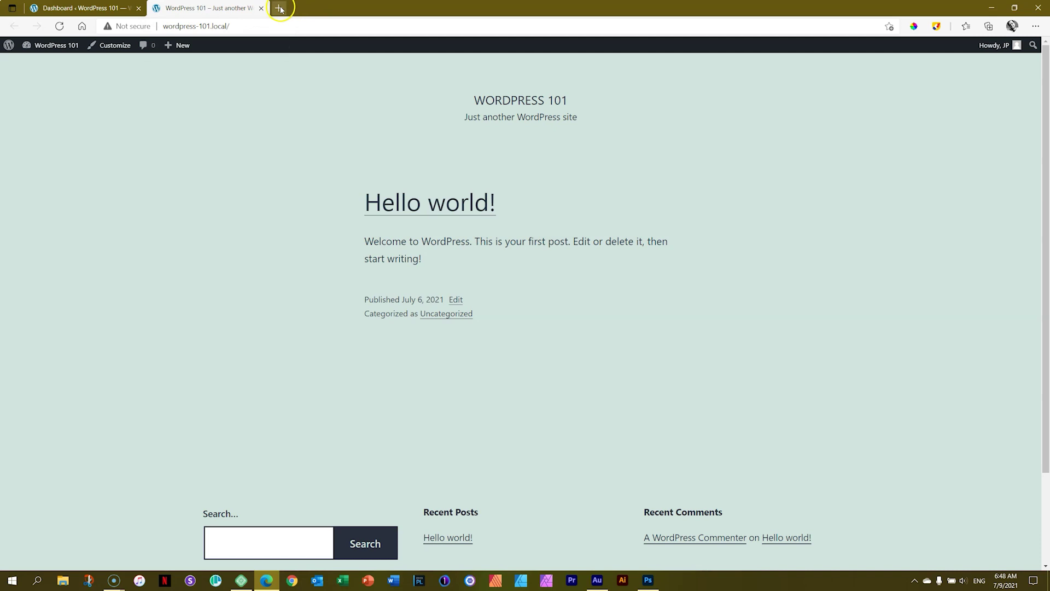
- Open the w4b.io website in a new browser tab
click(280, 8)
text(w4)
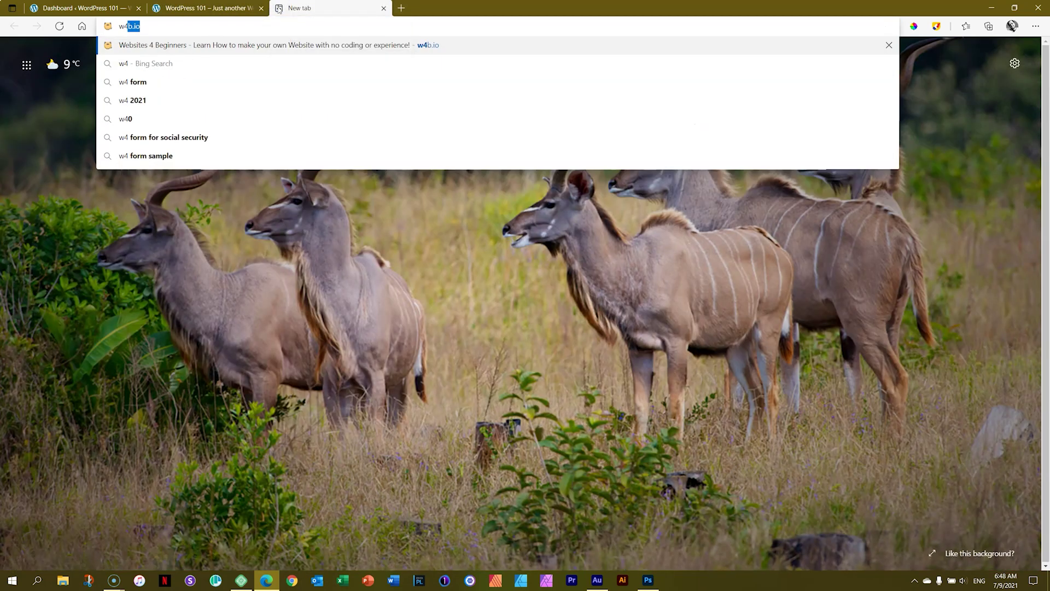
key(Return)
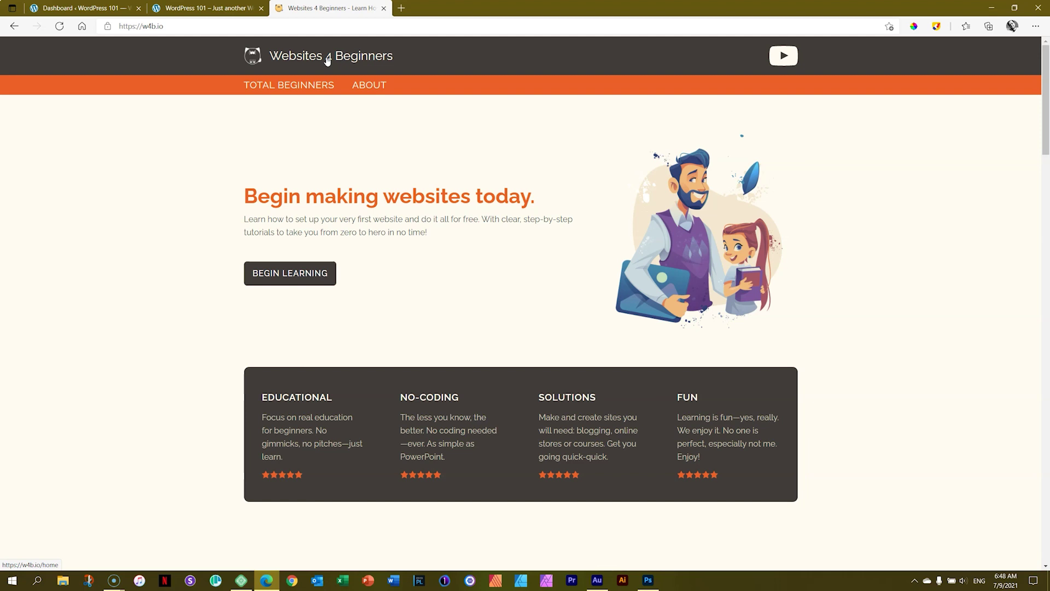
- Compare the WordPress 101 page and tab title with those of w4b.io, and close the w4b.io tab
click(246, 8)
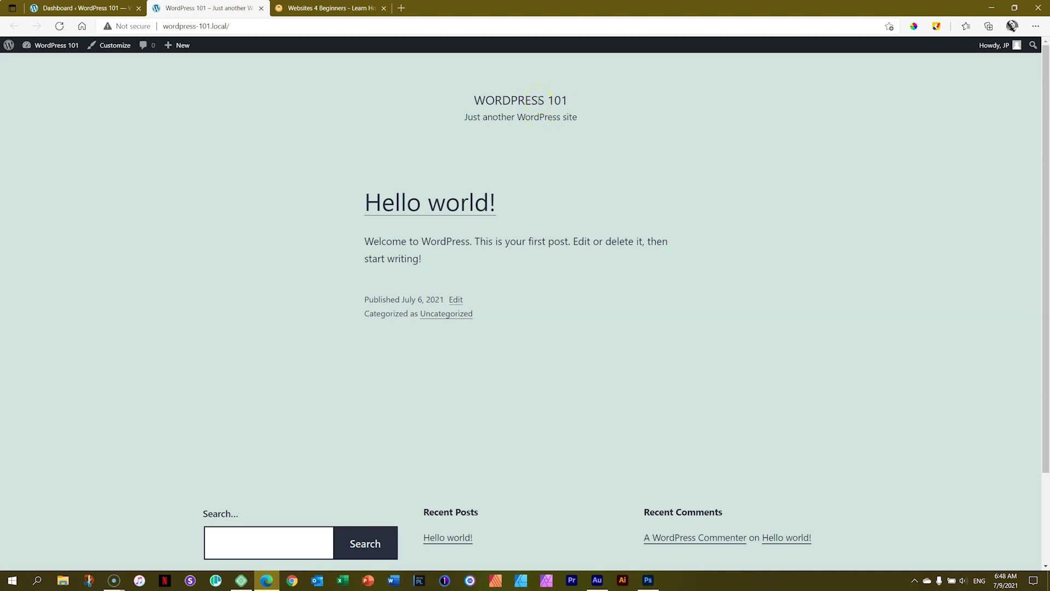
key(ctrl+Tab)
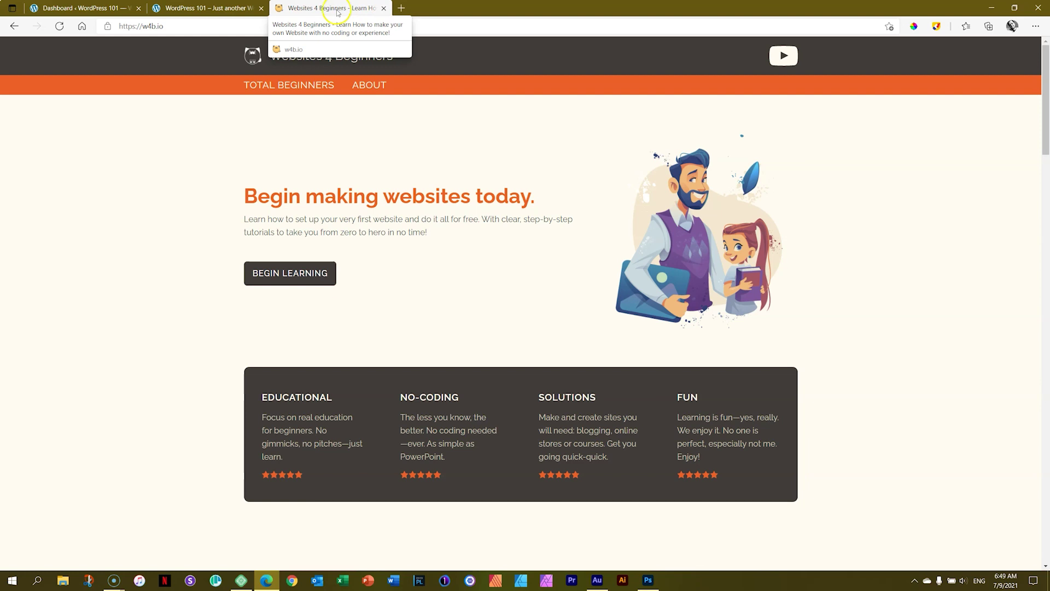
click(217, 11)
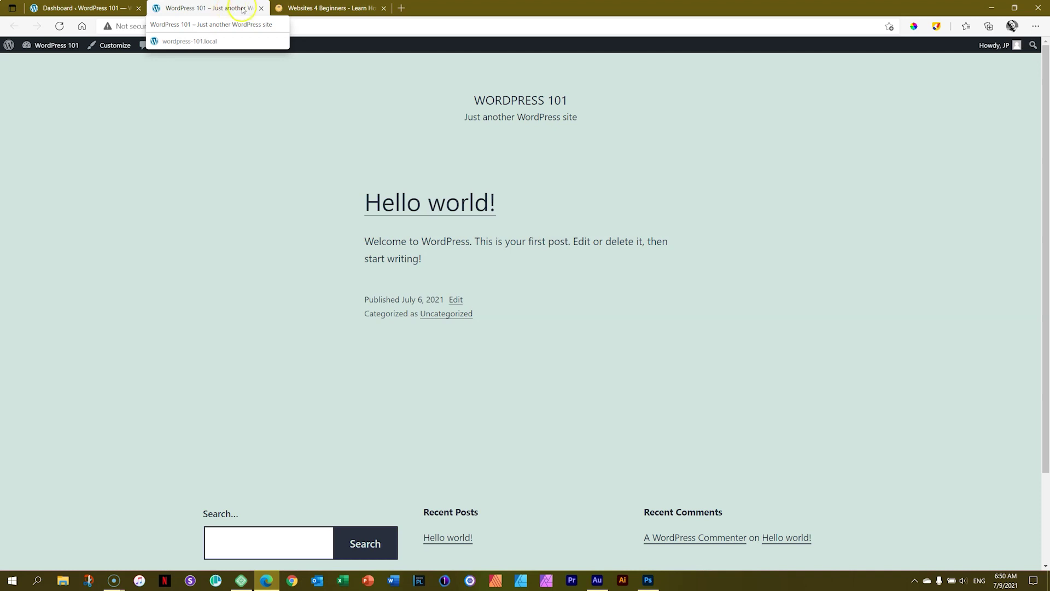
click(334, 8)
click(383, 8)
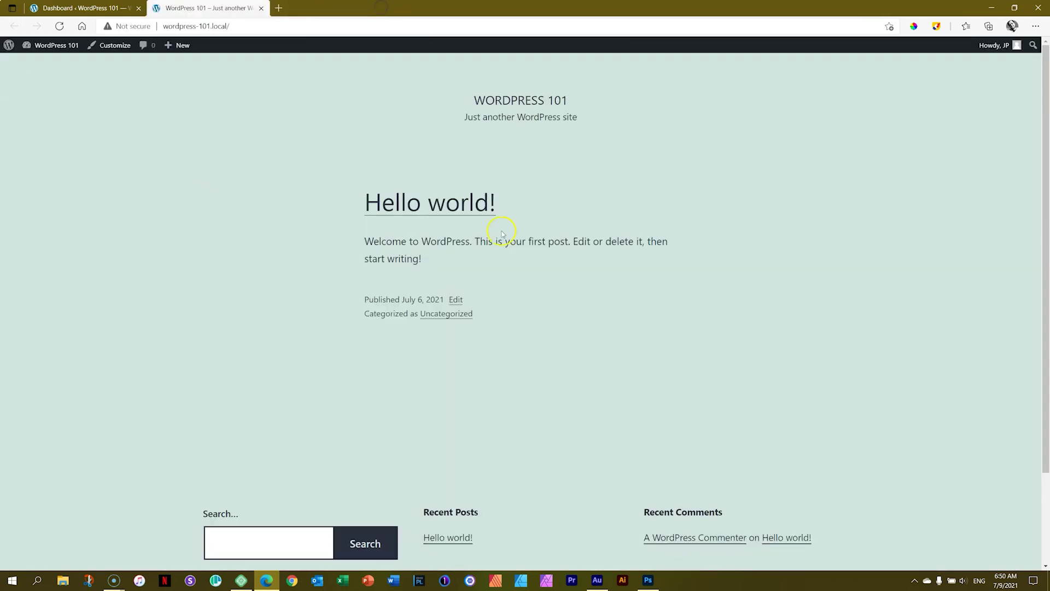
- Return to the WordPress 101 dashboard and open the General Settings page
click(94, 10)
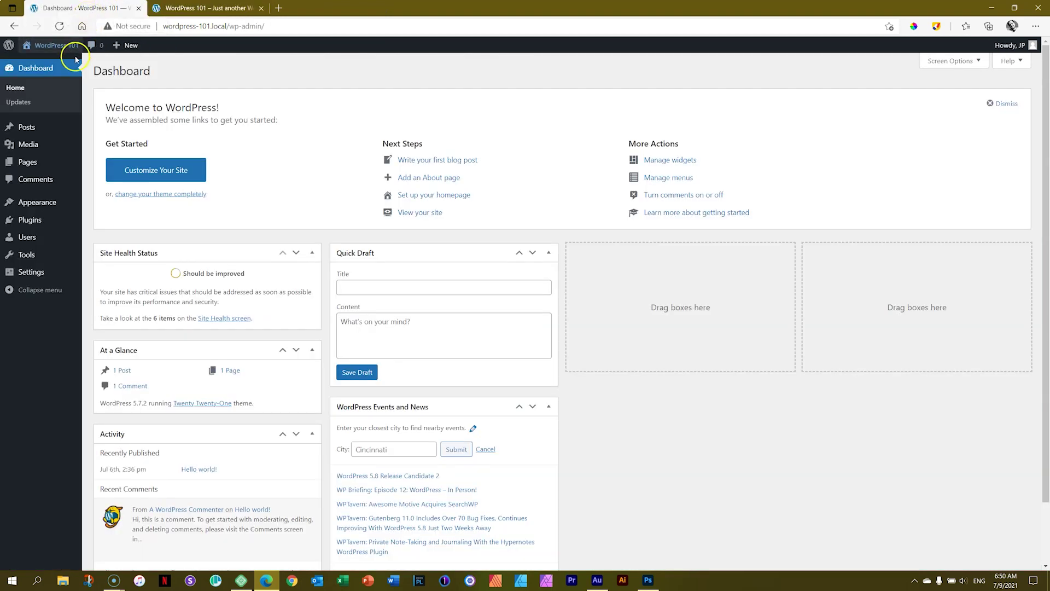
mouse_move(44, 166)
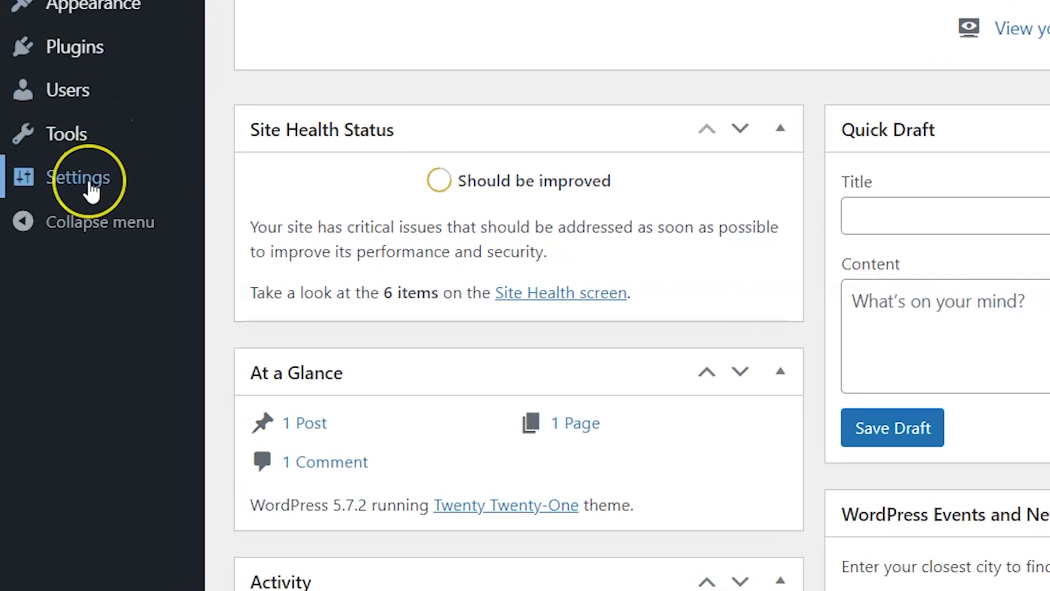
mouse_move(90, 191)
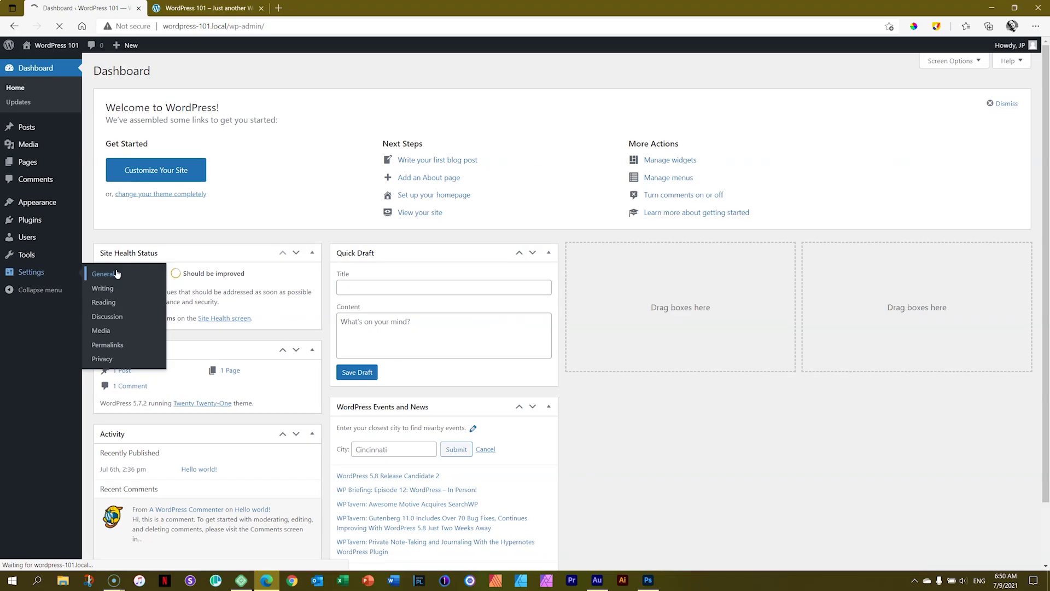
click(218, 221)
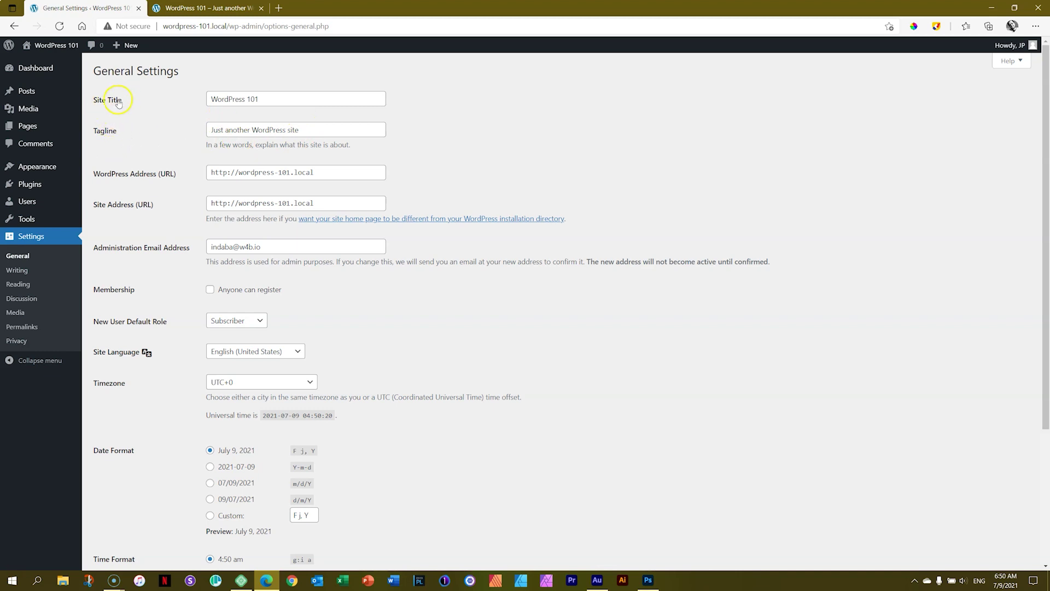
- Enter "WordPress for Total Beginners" as the site title in place of "WordPress 101"
click(278, 98)
key(BackSpace)
key(BackSpace)
key(BackSpace)
text(for Total Beginners)
- Replace the tagline with "Learn WordPress Step-by-Step from Scratch"
drag(324, 129, 183, 131)
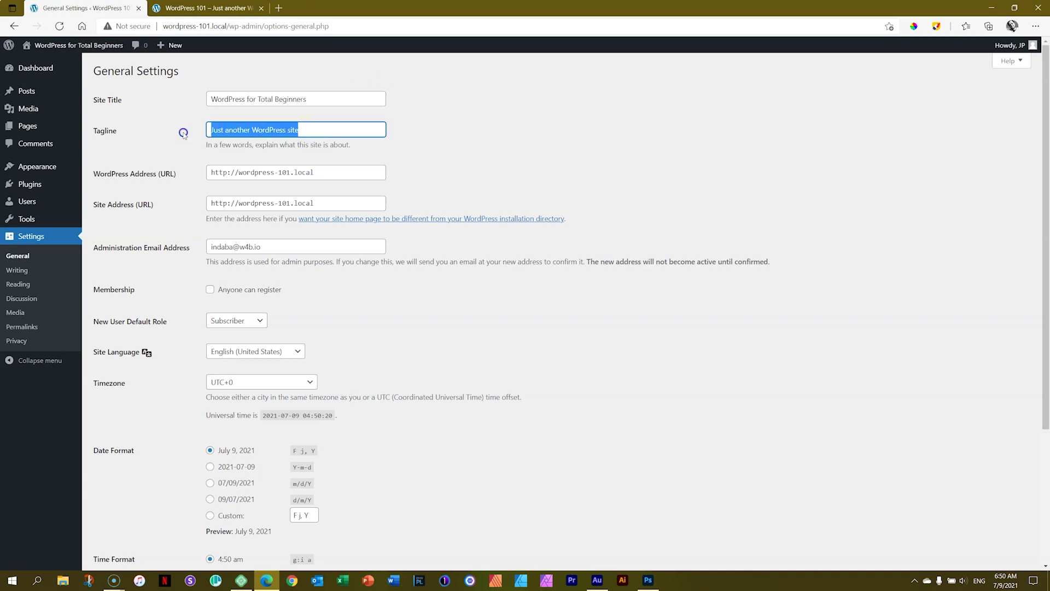
text(Learn W)
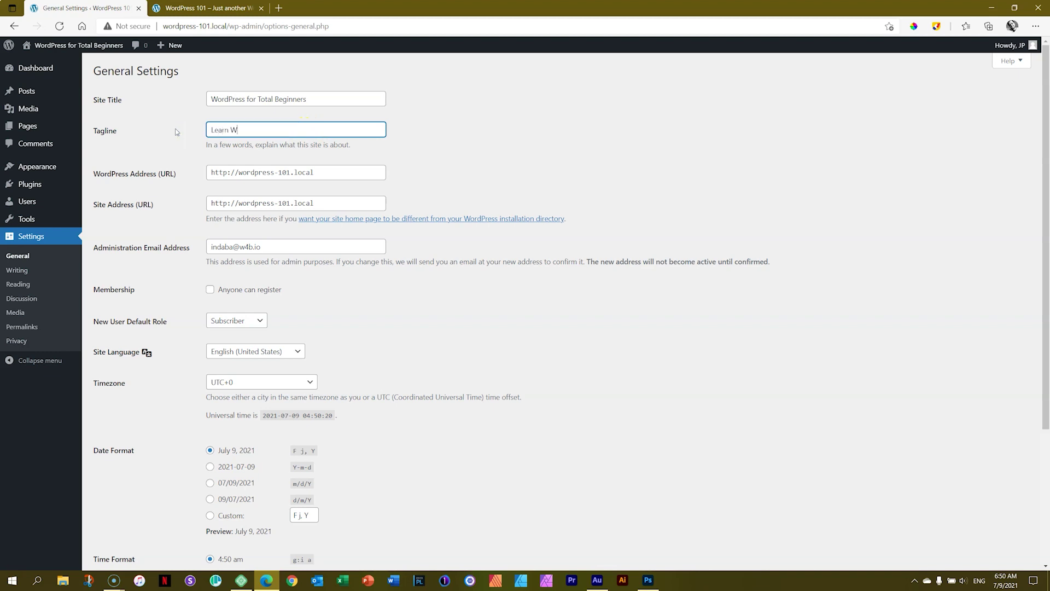
text(ordPress Step-by-Step from Scratch)
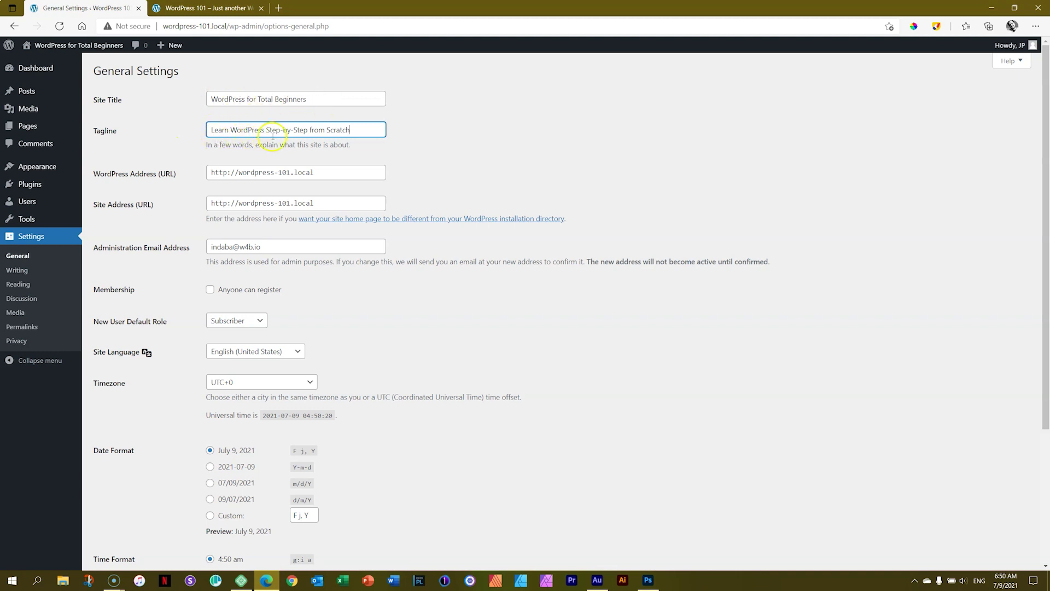
click(429, 142)
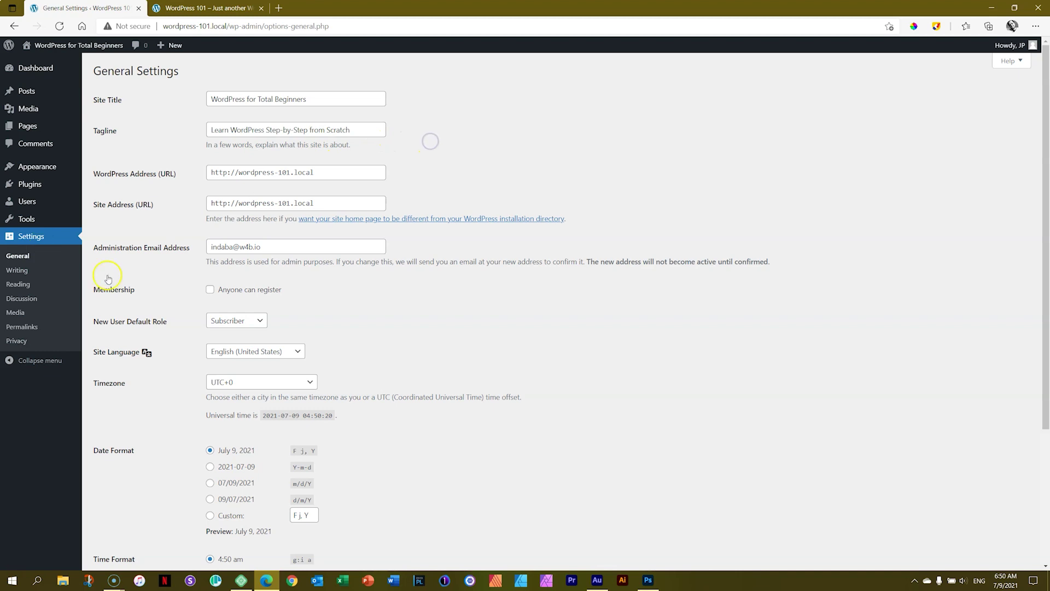
- Locate the save option for the general settings, and visit the front page to check its title and tagline
scroll(580, 296, down, 3)
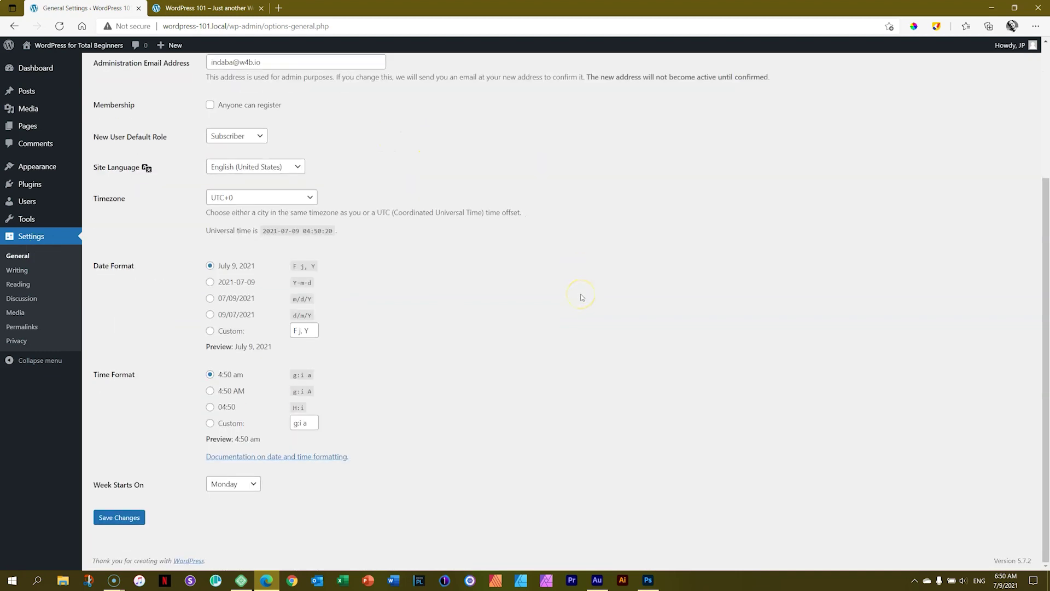
click(129, 521)
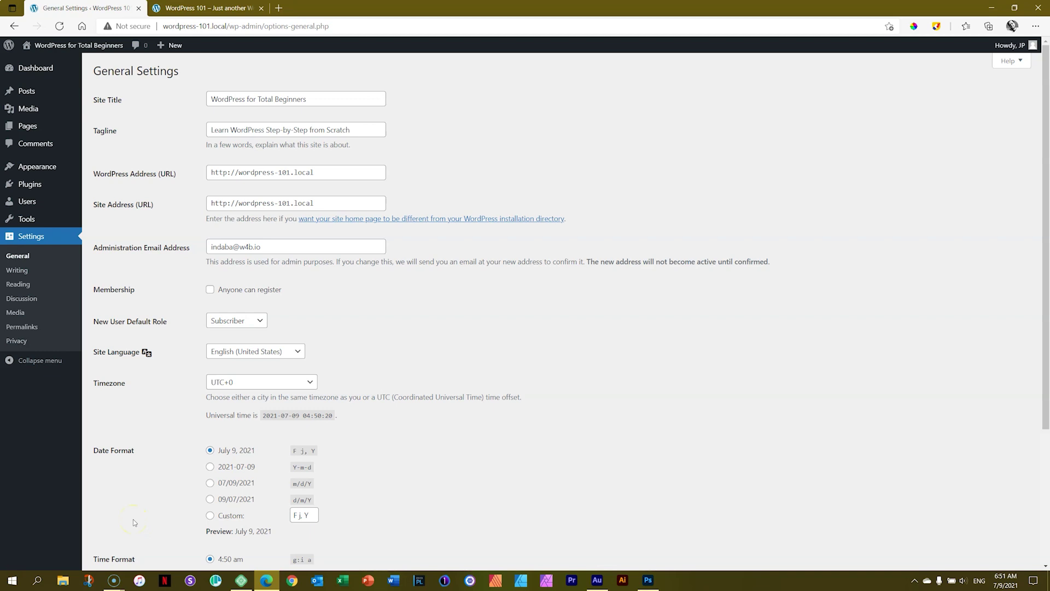
scroll(250, 432, down, 3)
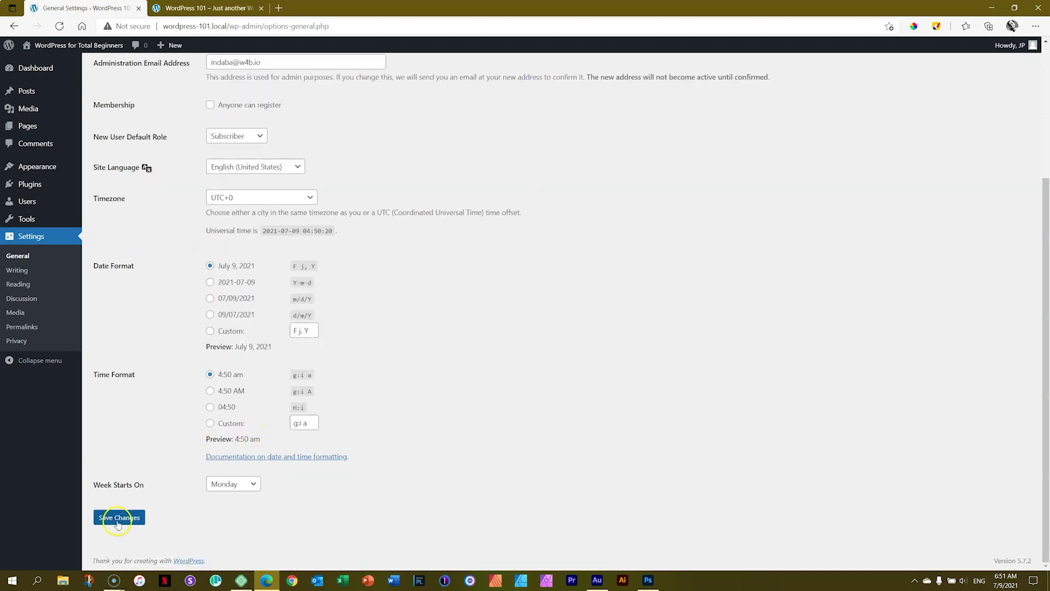
scroll(537, 397, up, 4)
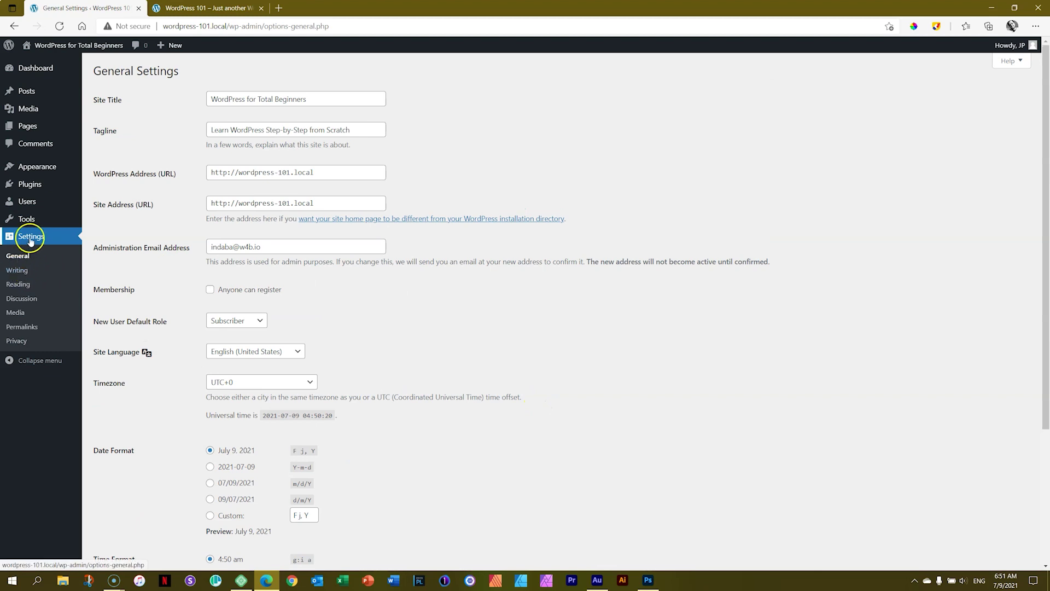
click(48, 45)
mouse_move(50, 49)
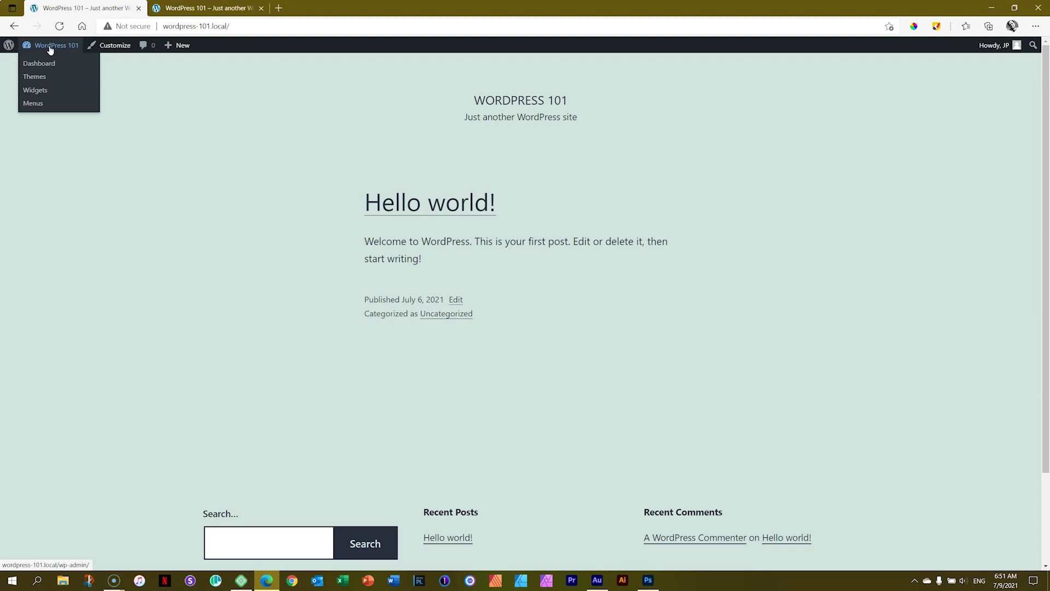
- Go back to the dashboard, reopen the General Settings page and look it over down to the save option
click(49, 49)
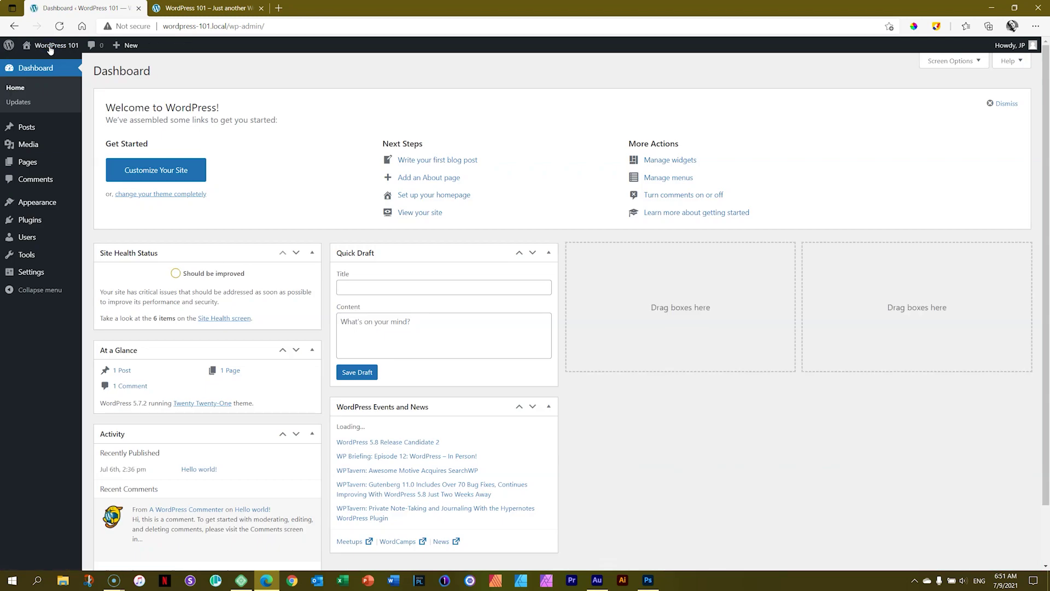
mouse_move(28, 273)
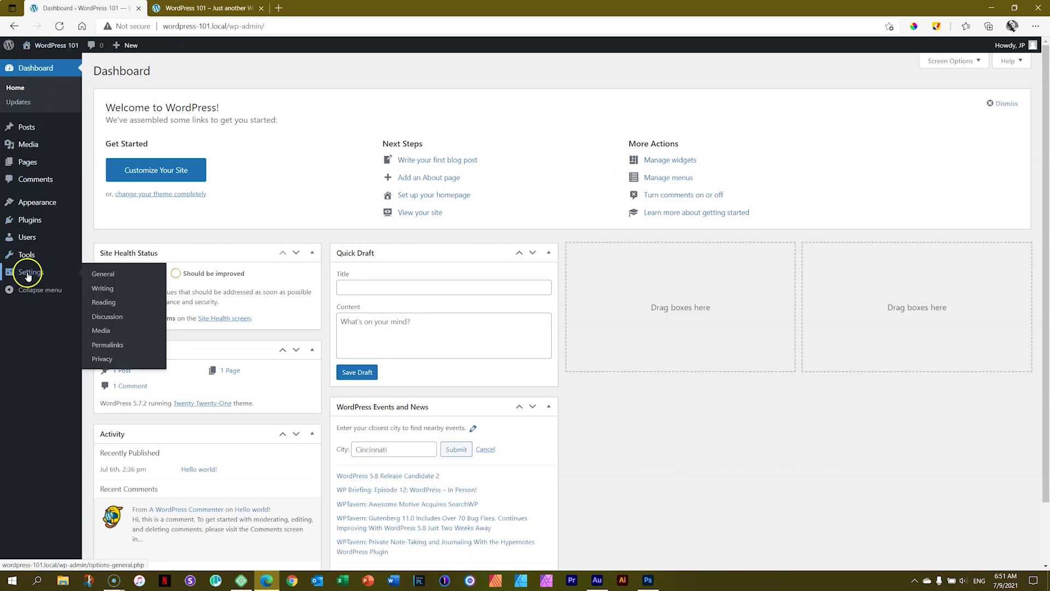
click(121, 274)
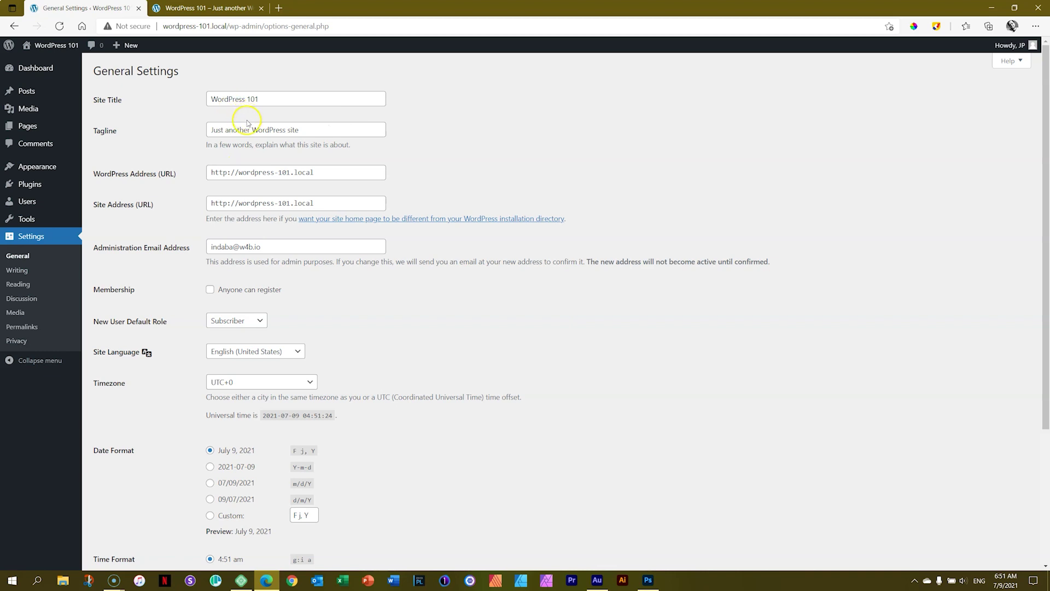
scroll(305, 211, down, 3)
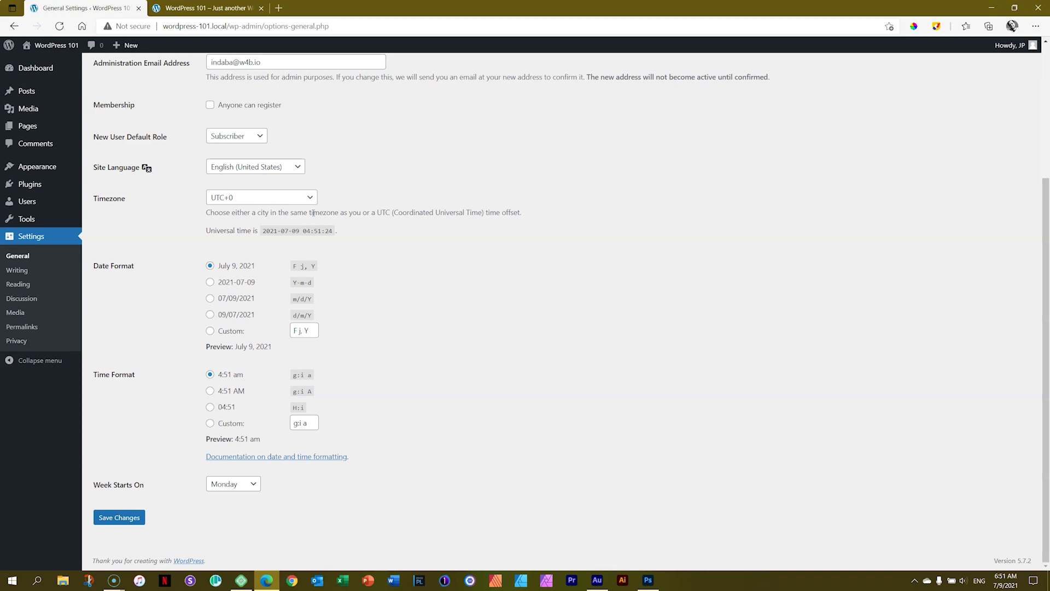
scroll(378, 218, up, 3)
- Change the site title to "WordPress for Total Beginners" in the reopened settings
click(280, 101)
drag(260, 99, 247, 99)
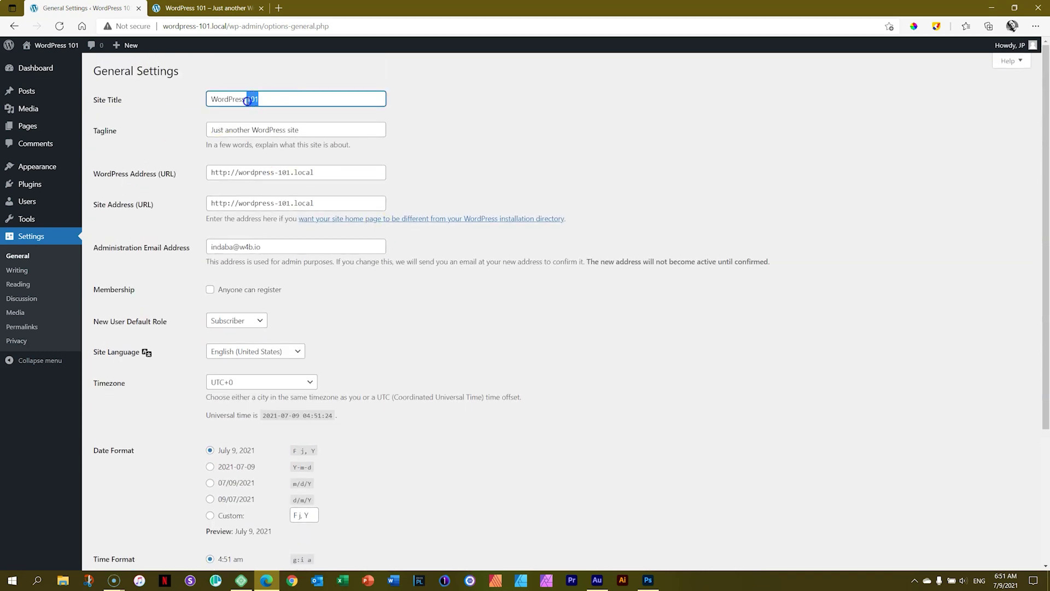
text(for Total Beginners)
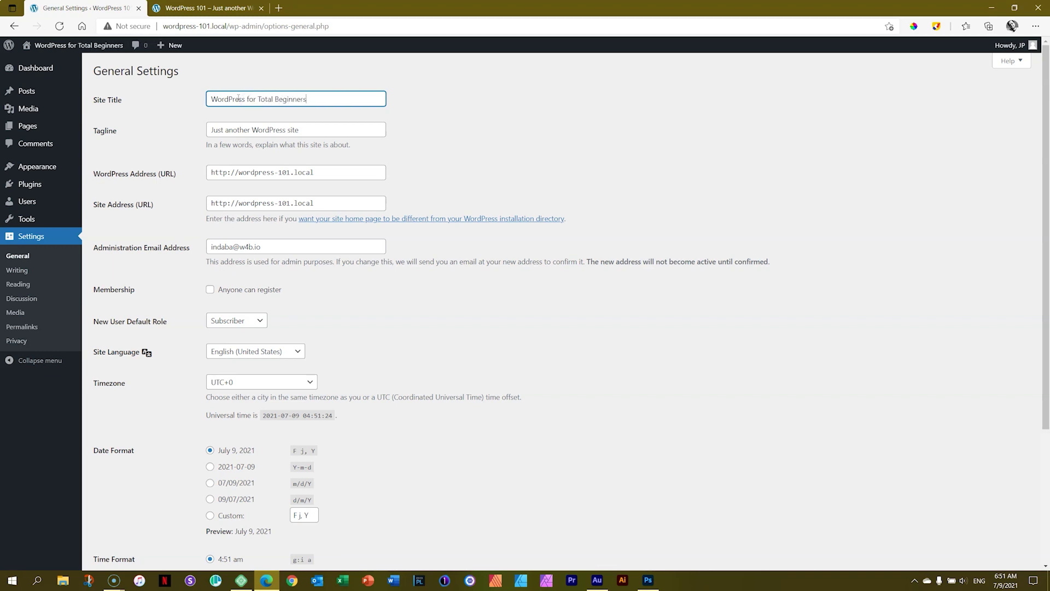
- Change the tagline to "Learn WordPress Step-by-Step from Scratch" and save the general settings
drag(318, 130, 135, 130)
text(L)
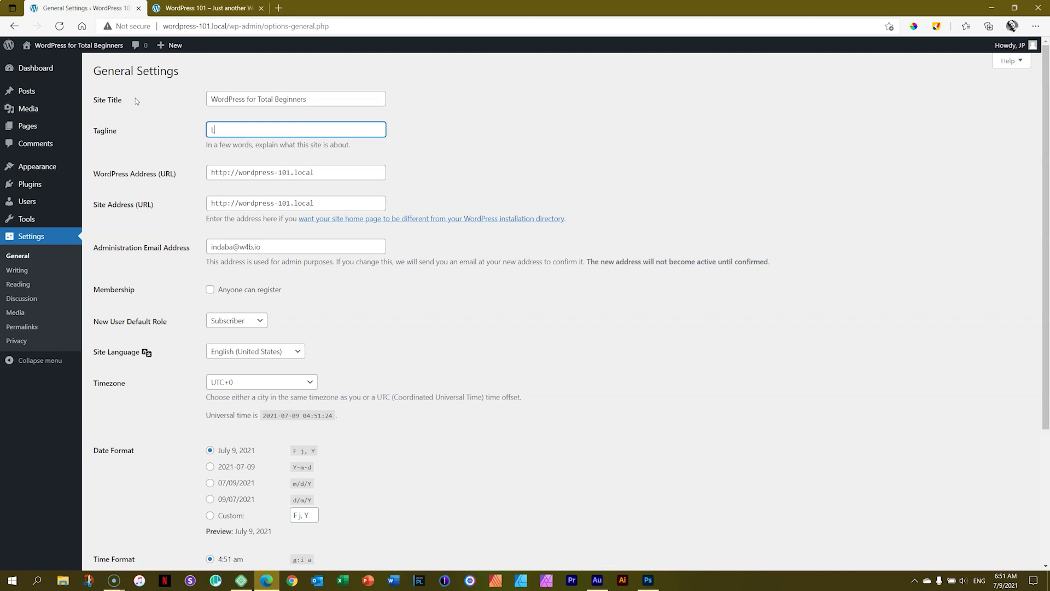
text(earn WordPress Sstep-by)
key(BackSpace)
key(BackSpace)
key(BackSpace)
key(BackSpace)
key(BackSpace)
key(BackSpace)
key(BackSpace)
key(BackSpace)
text(tep-by-Step from Scratch)
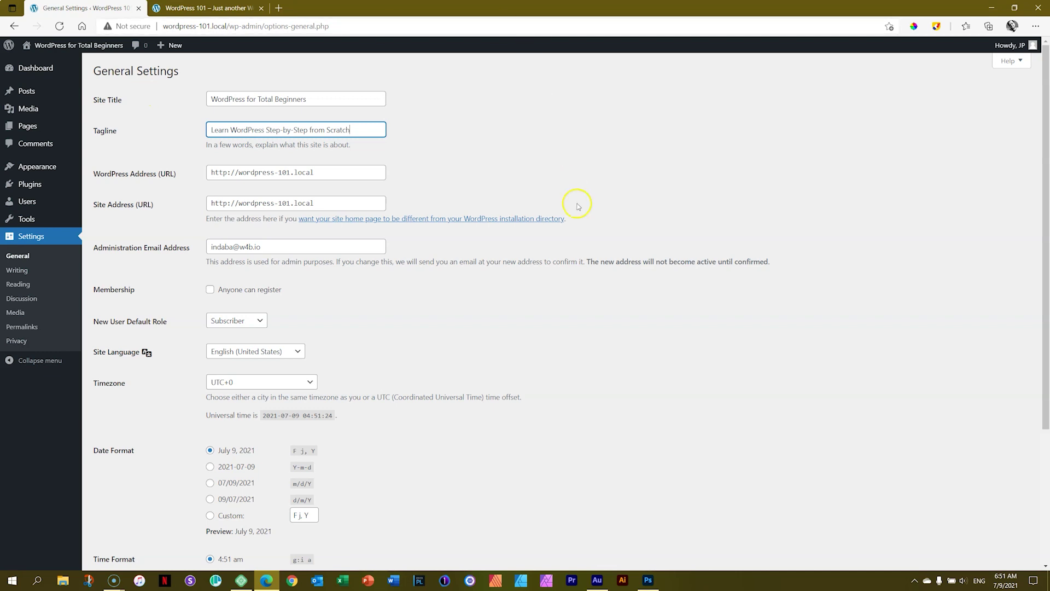
scroll(575, 219, down, 3)
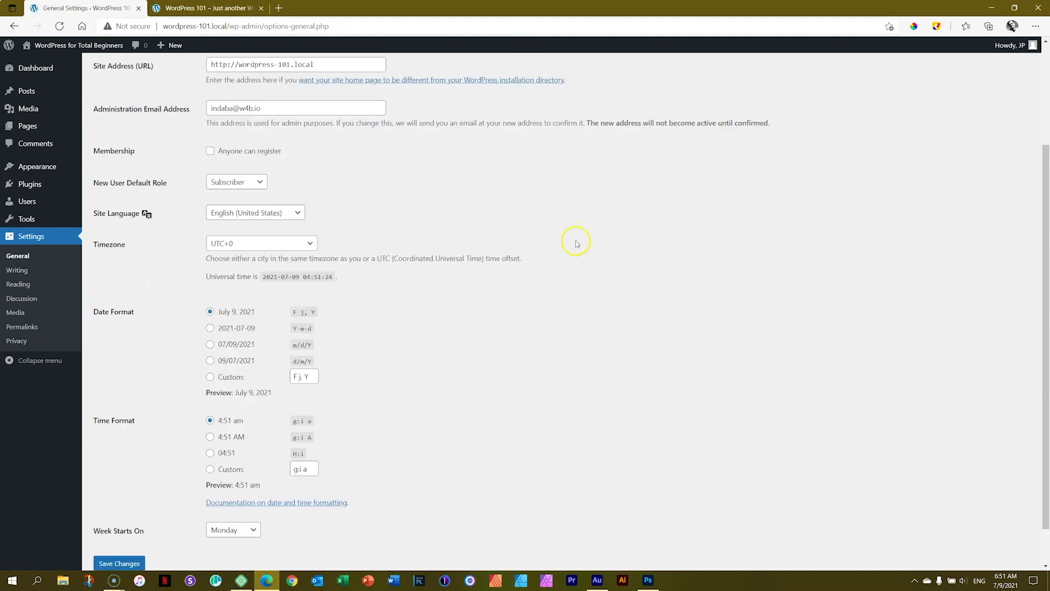
click(123, 519)
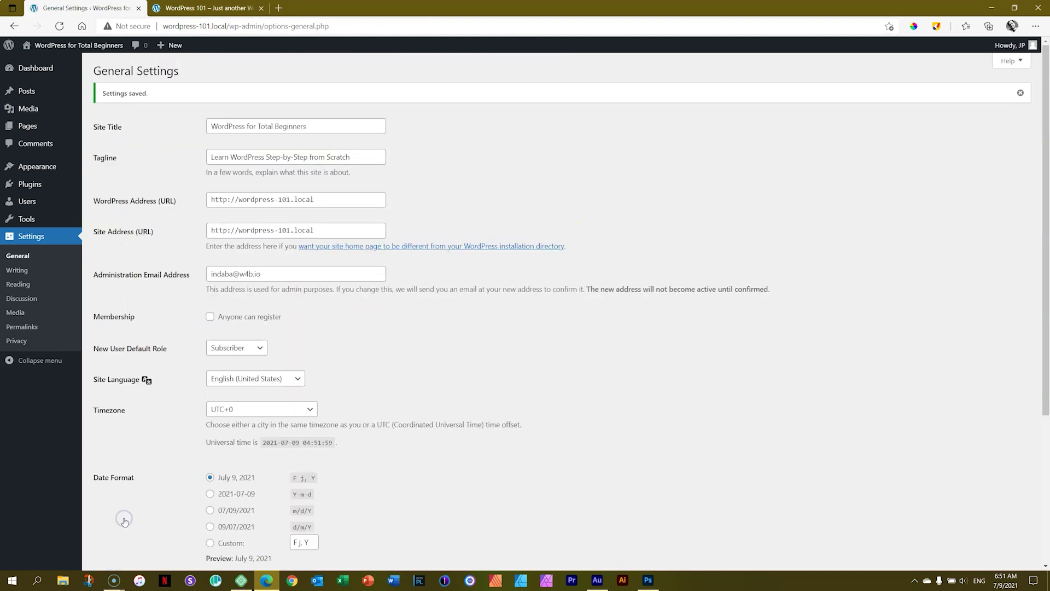
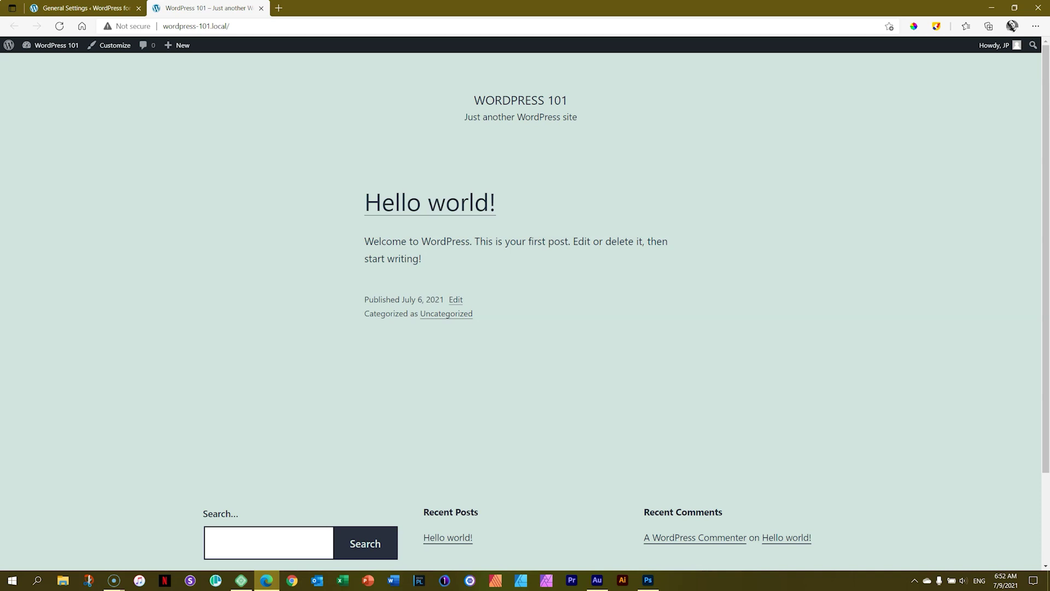
- Look at the saved settings again and reload the site's front page in its own tab
key(ctrl+shift+Tab)
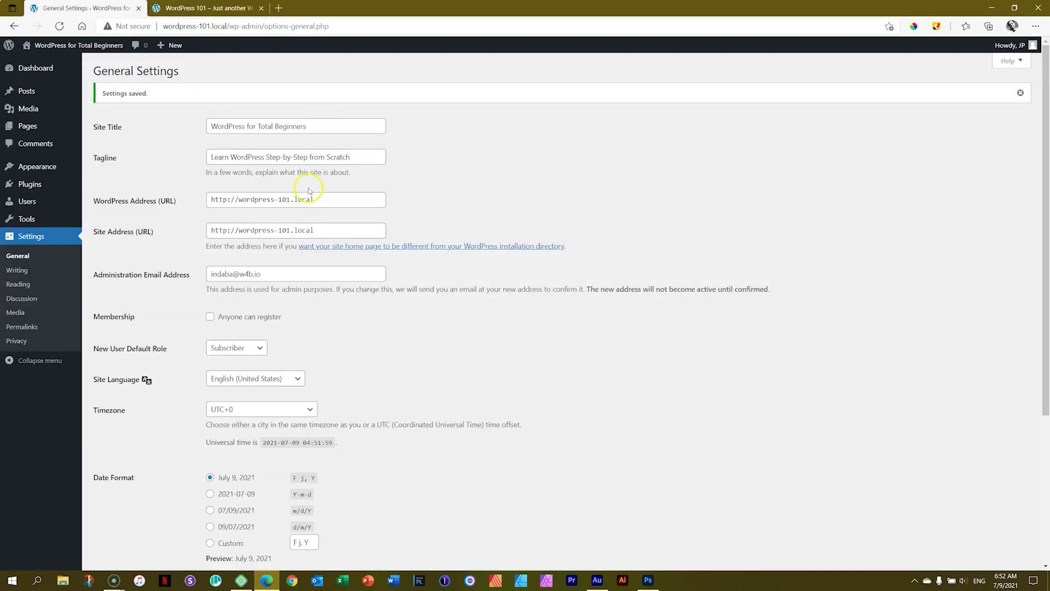
click(222, 8)
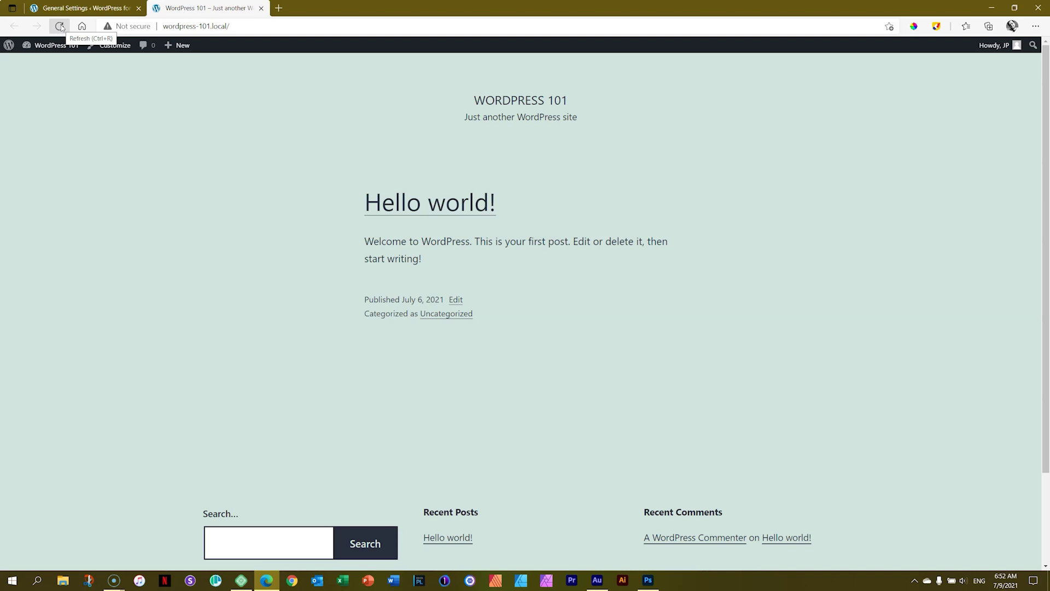
click(60, 26)
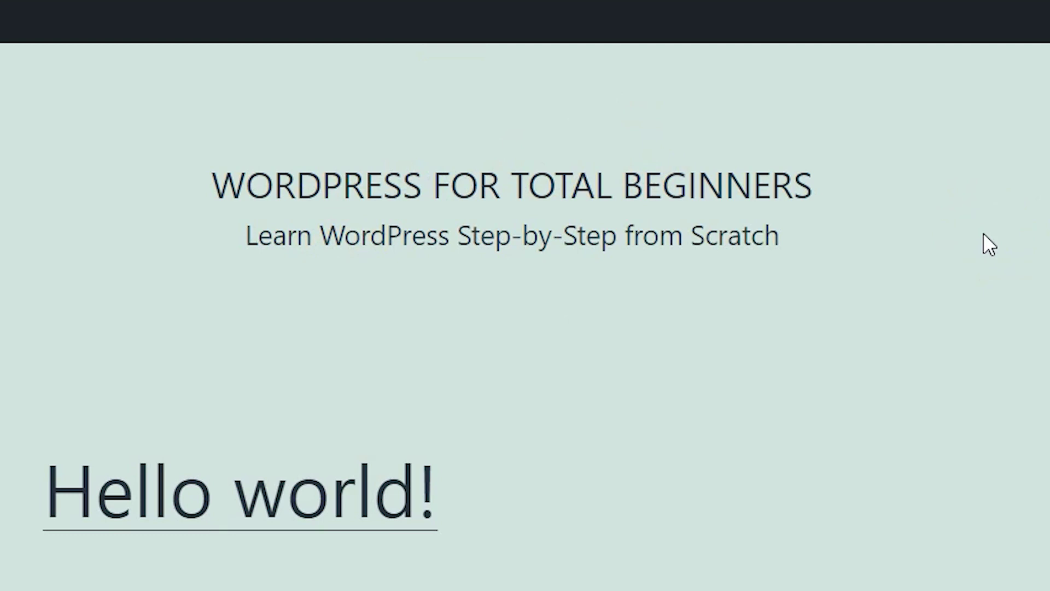
- Examine the tagline on the front page, and compare the site title with the site name in Local
drag(246, 235, 796, 252)
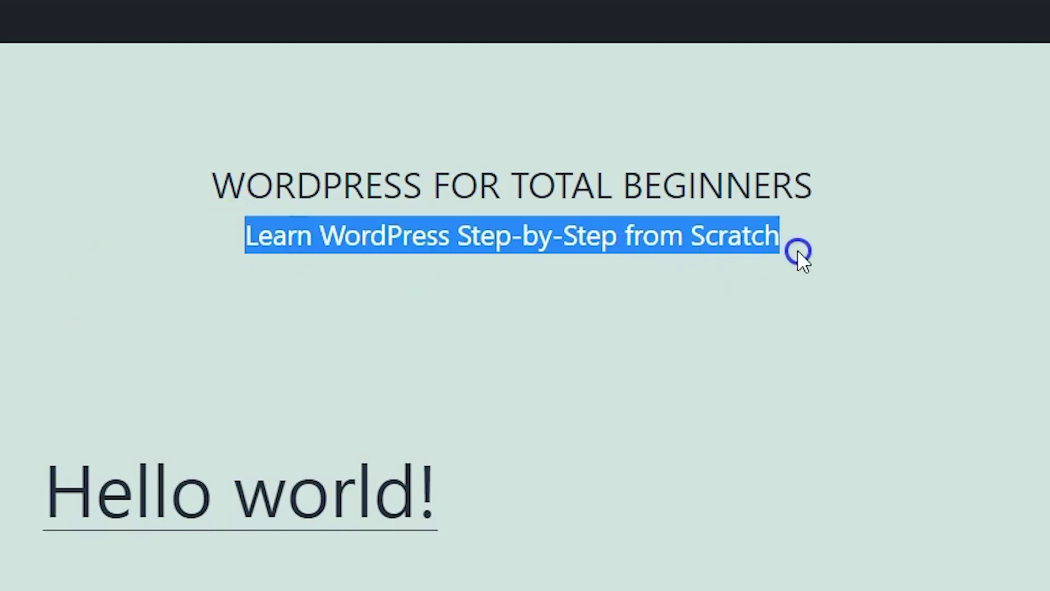
click(814, 394)
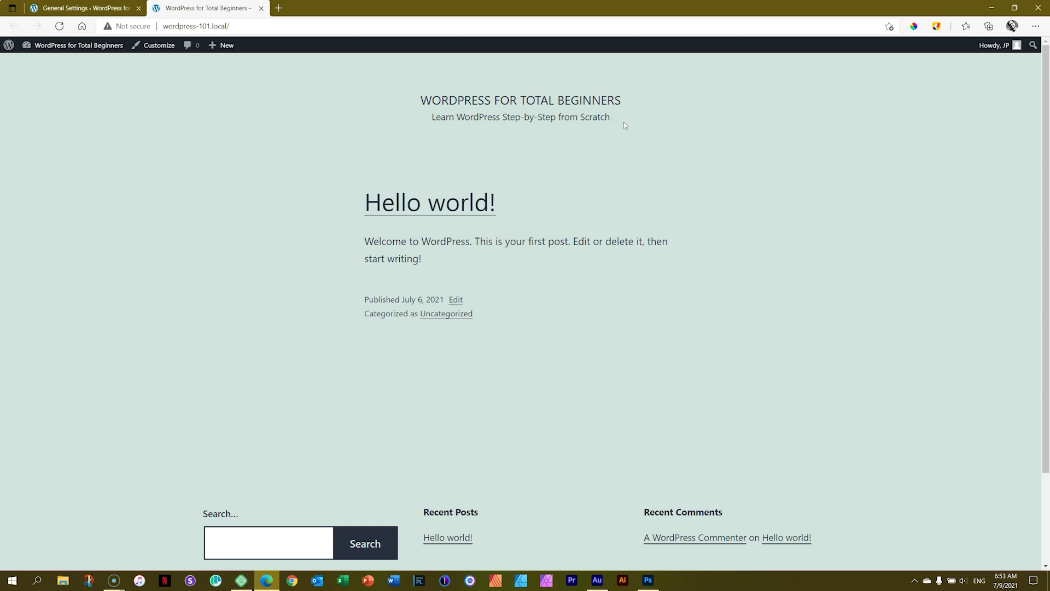
click(242, 580)
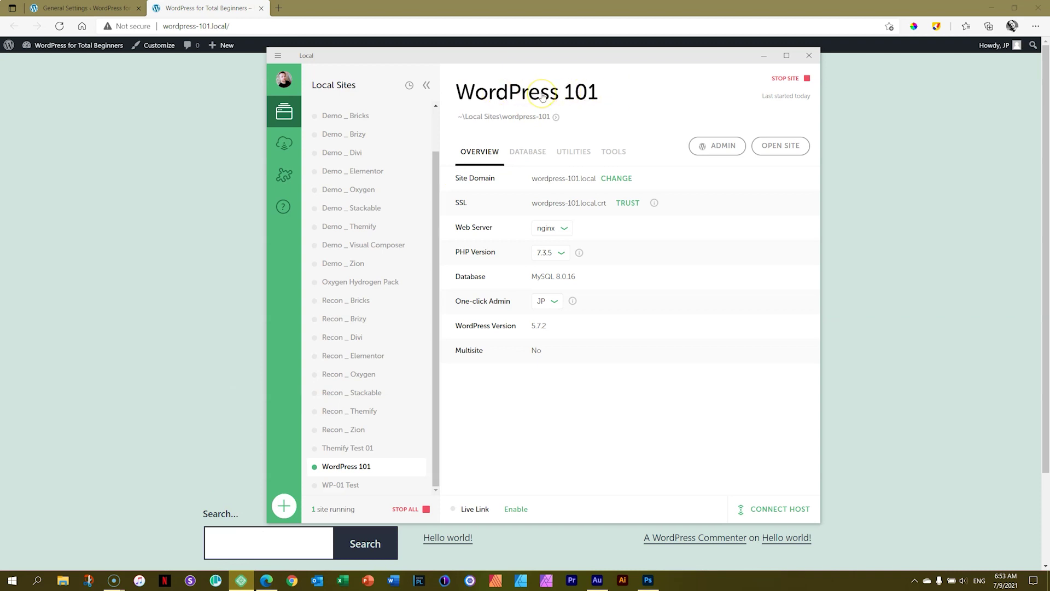
click(874, 119)
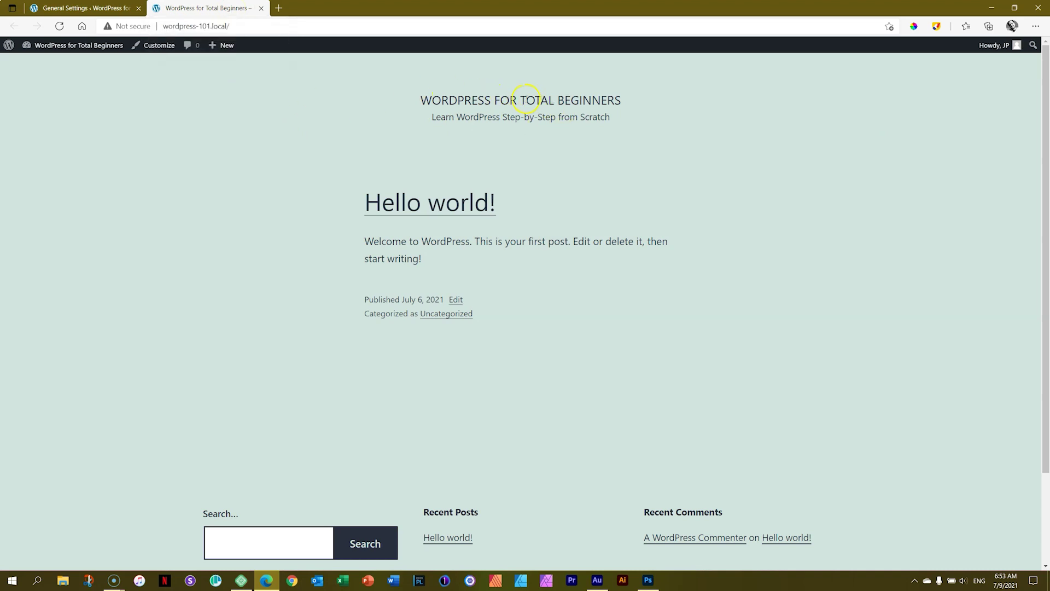
- Set the site title back to "WordPress 101" in the General Settings and save the change
click(85, 7)
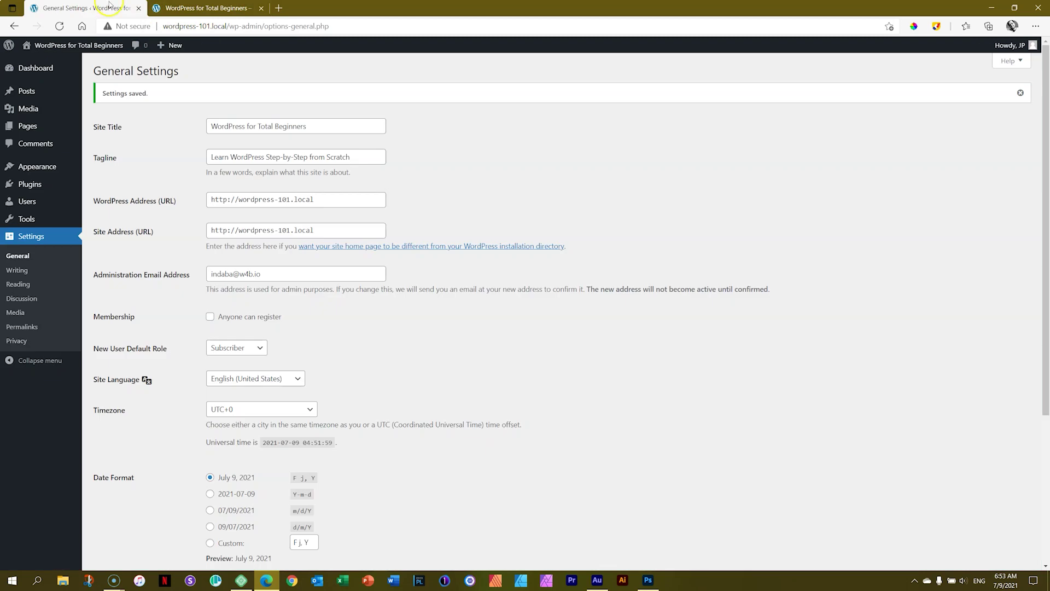
drag(247, 127, 324, 129)
text(101)
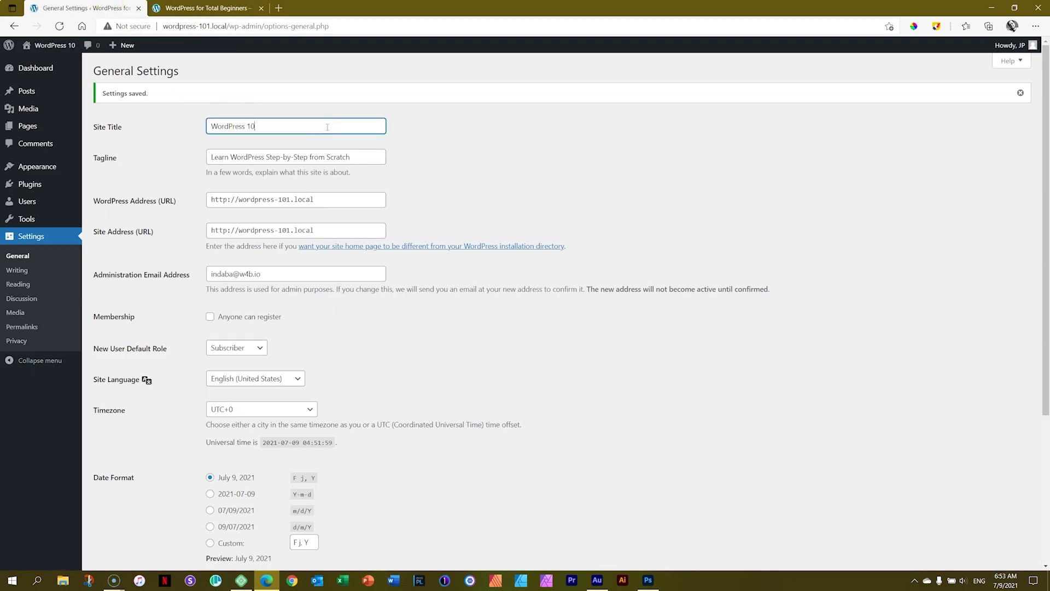
click(450, 169)
scroll(511, 310, down, 4)
click(114, 518)
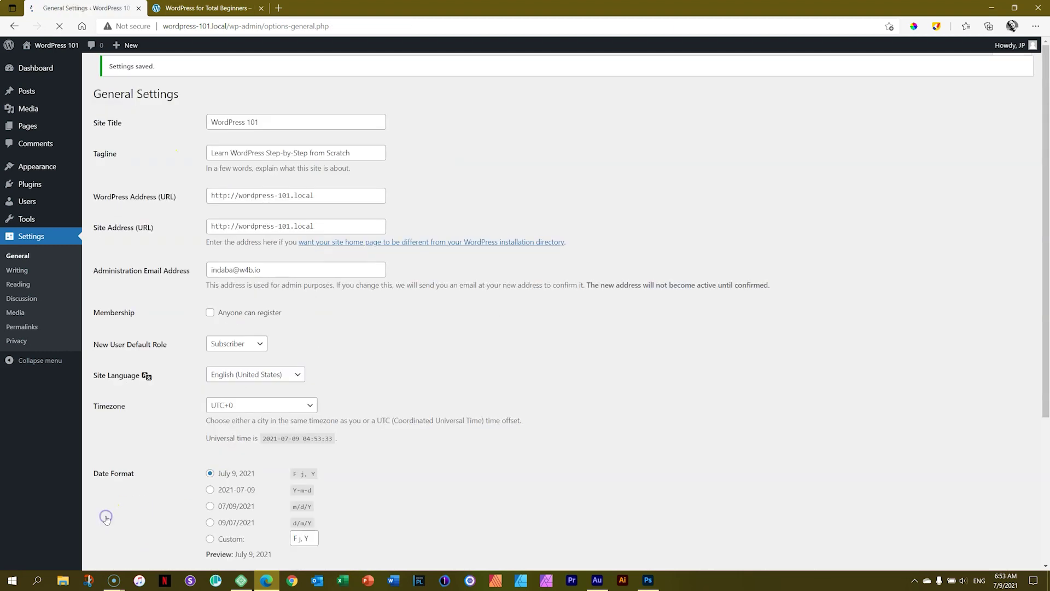
- Reload the site's front page to check its title, and return to the General Settings
click(202, 7)
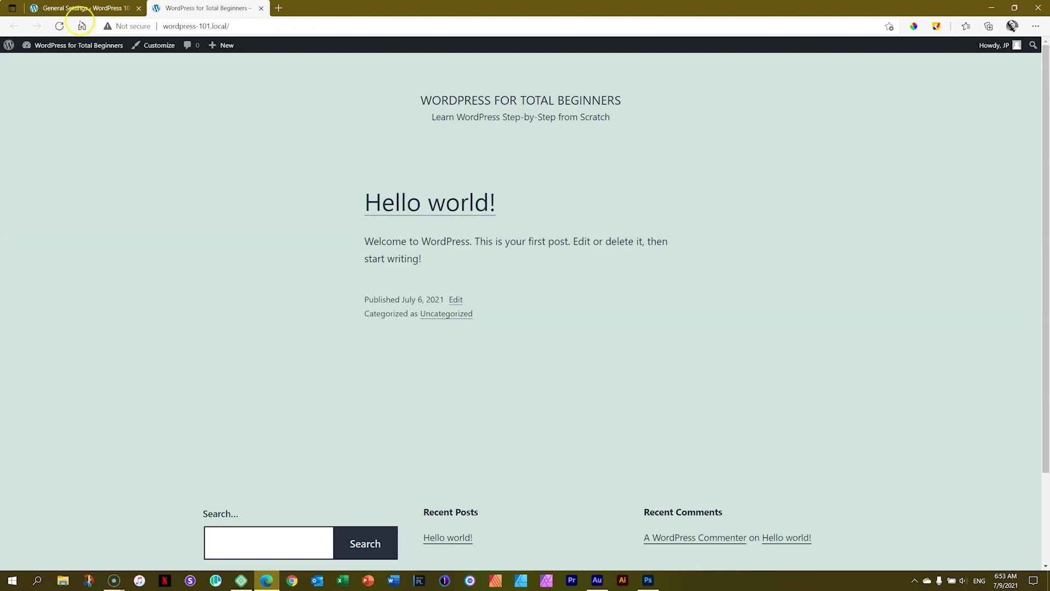
click(58, 27)
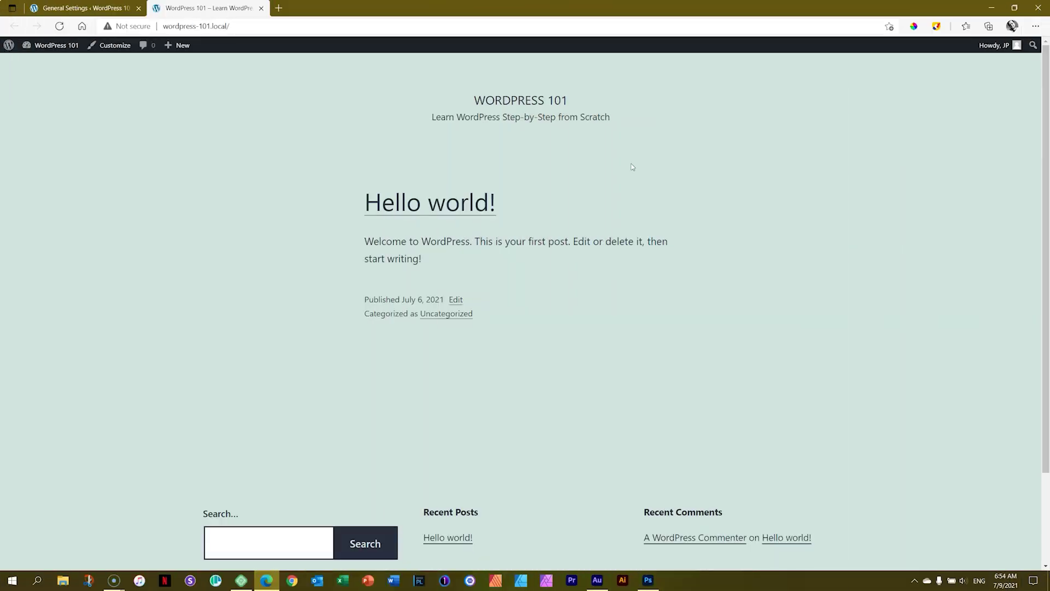
key(ctrl+shift+Tab)
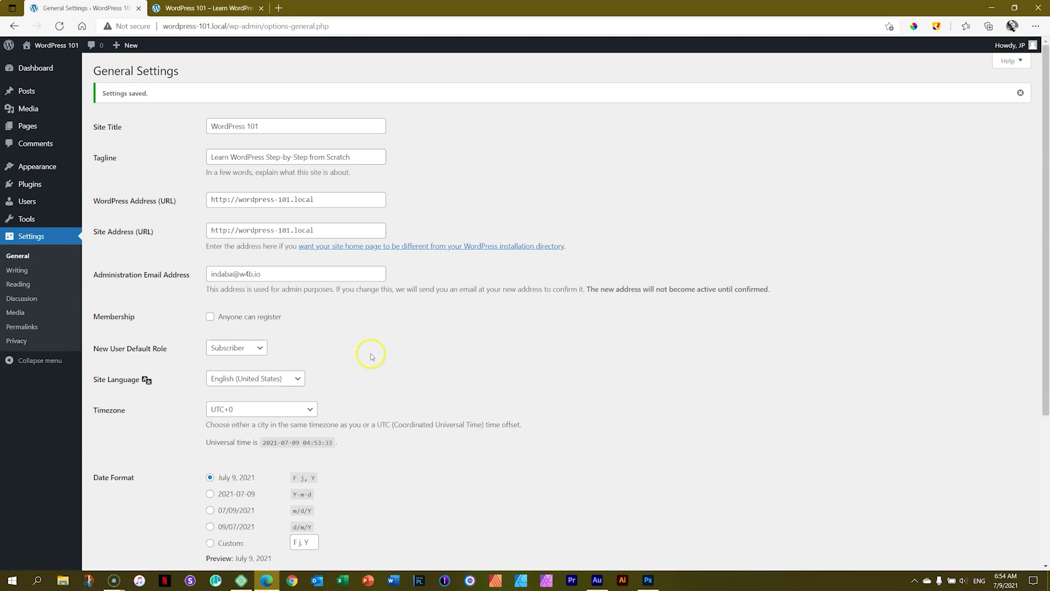
- Set the site language to Afrikaans, save the general settings and dismiss the browser's translation offer
scroll(368, 356, down, 4)
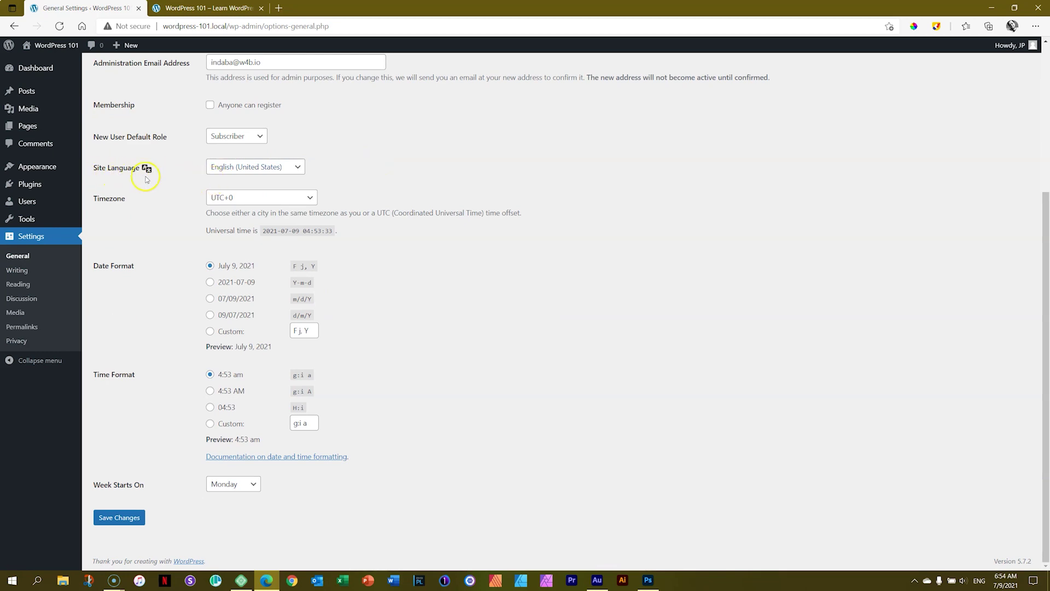
click(297, 169)
mouse_move(300, 202)
mouse_down()
mouse_move(305, 340)
mouse_move(291, 498)
mouse_move(304, 190)
mouse_up()
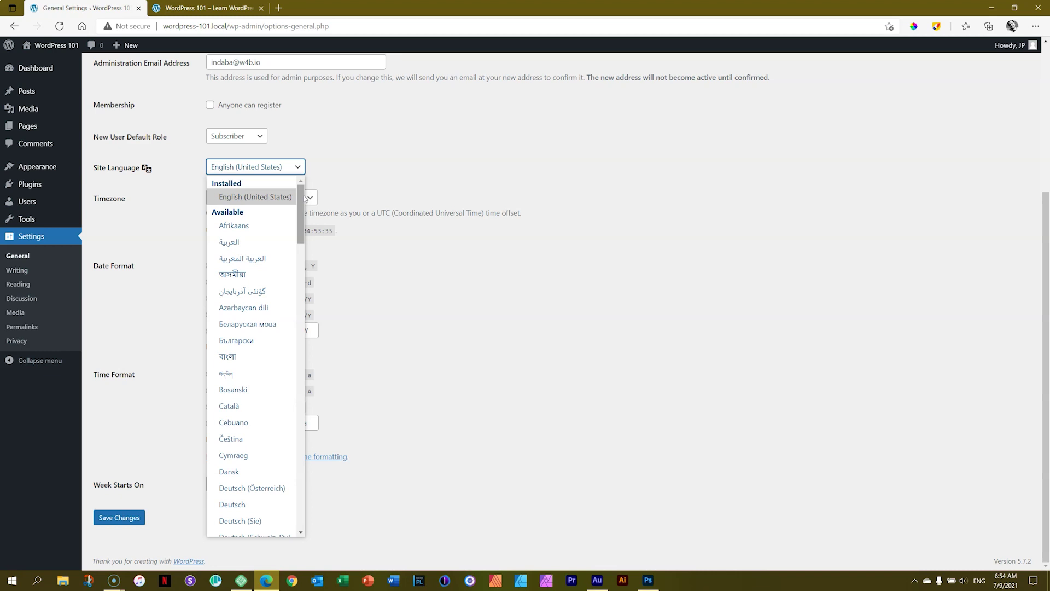
click(238, 229)
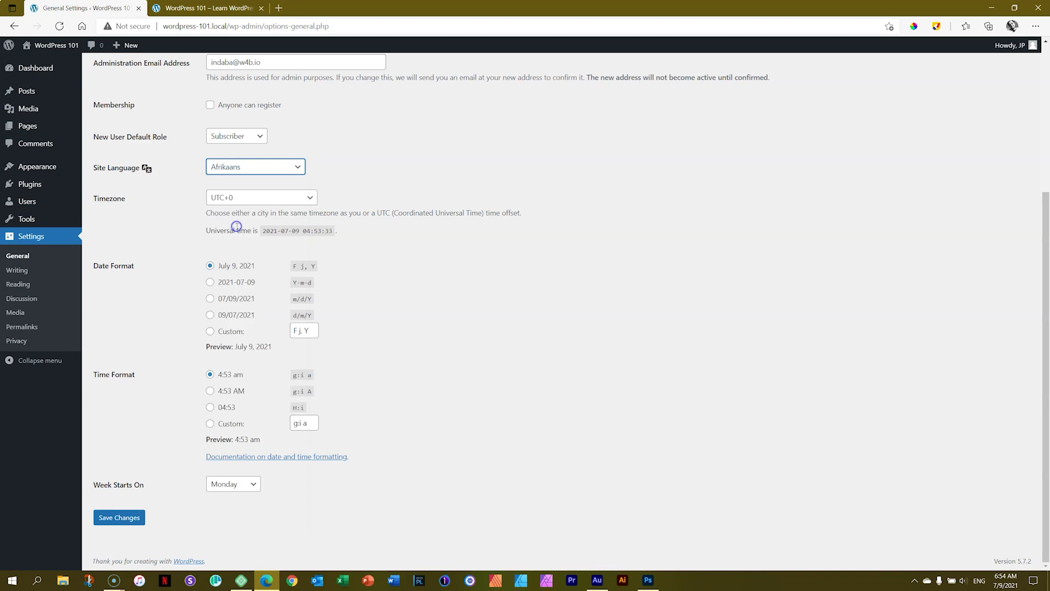
click(123, 523)
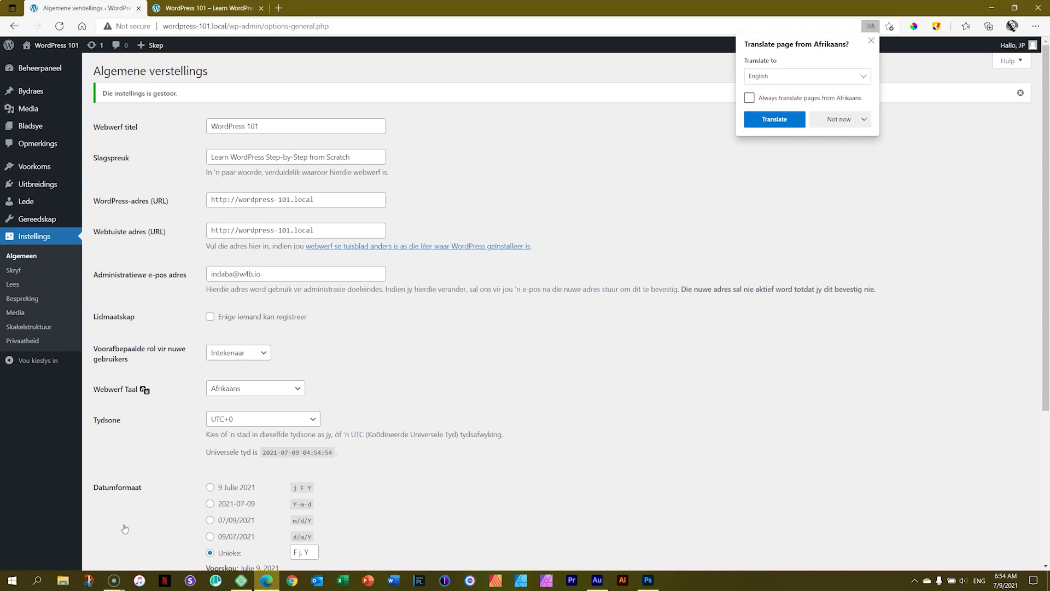
click(871, 40)
- Set the site language to Traditional Chinese (繁體中文), save the settings and dismiss the browser's translation offer
scroll(451, 164, down, 4)
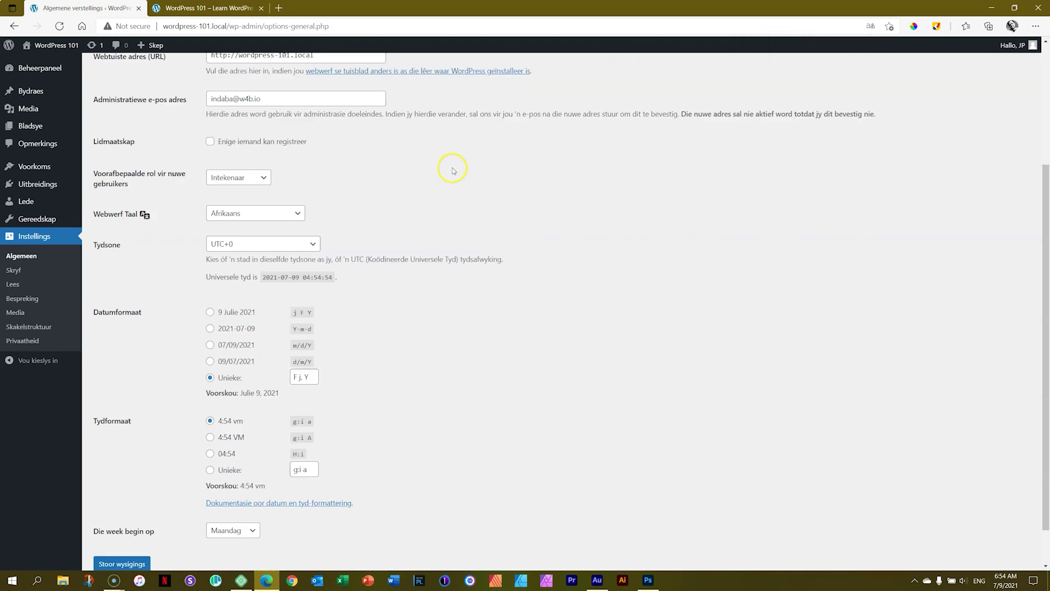
scroll(448, 183, up, 1)
scroll(449, 187, up, 1)
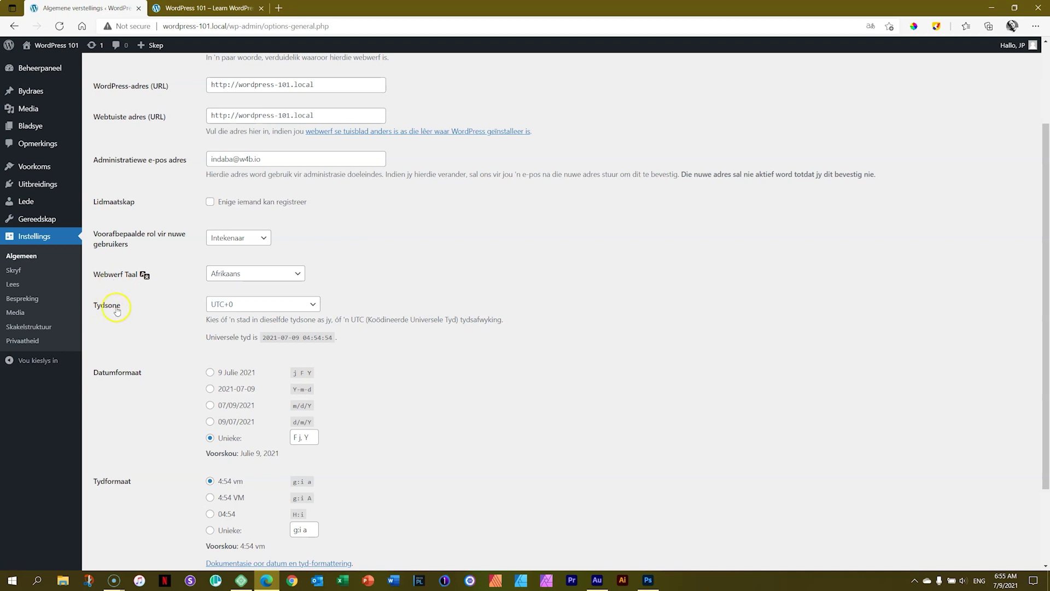
click(226, 275)
drag(300, 304, 298, 574)
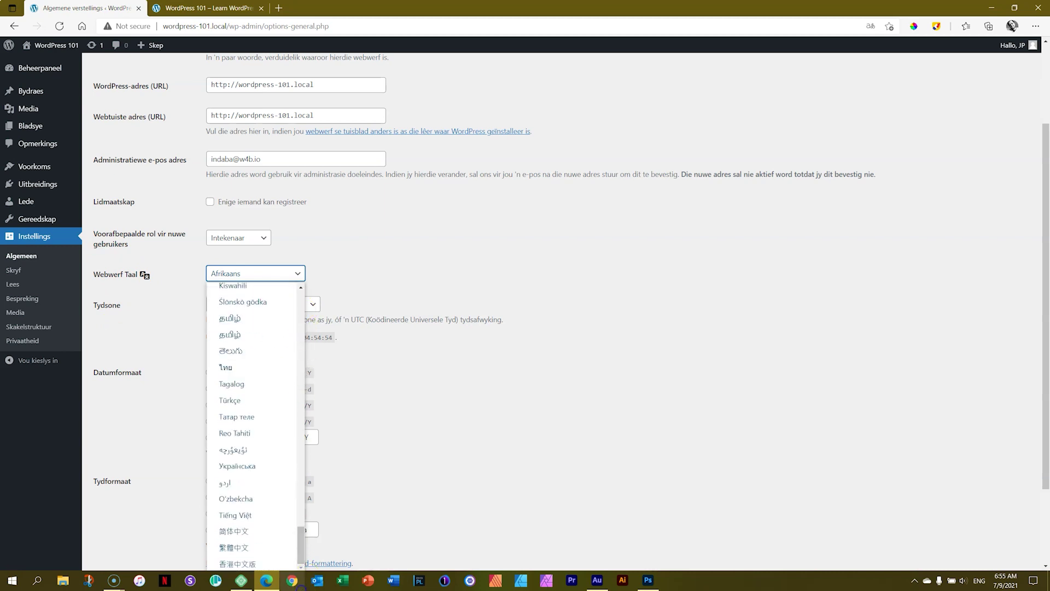
click(250, 549)
click(611, 298)
scroll(598, 332, down, 2)
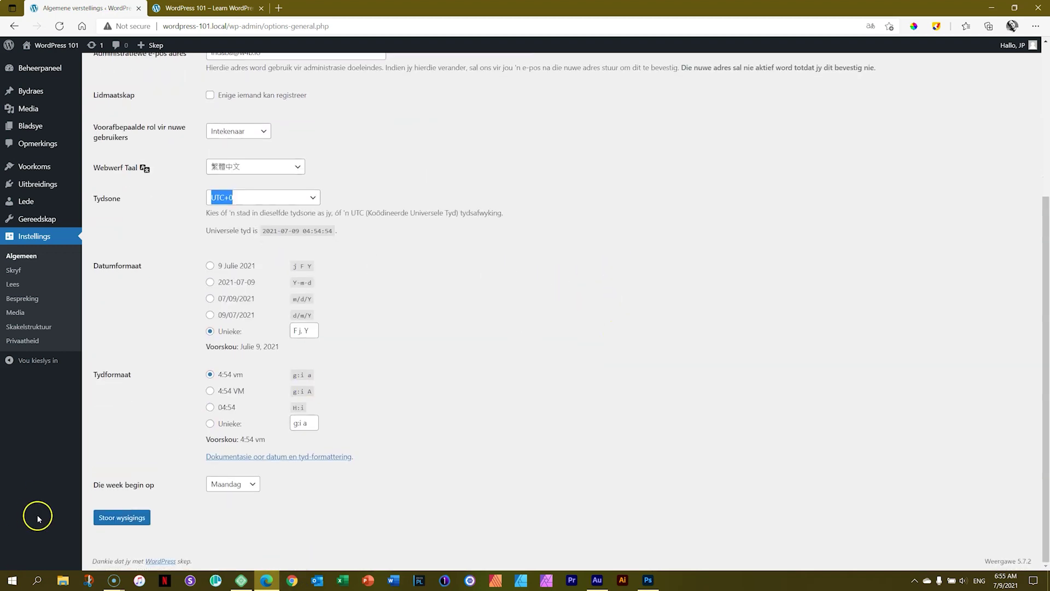
click(114, 520)
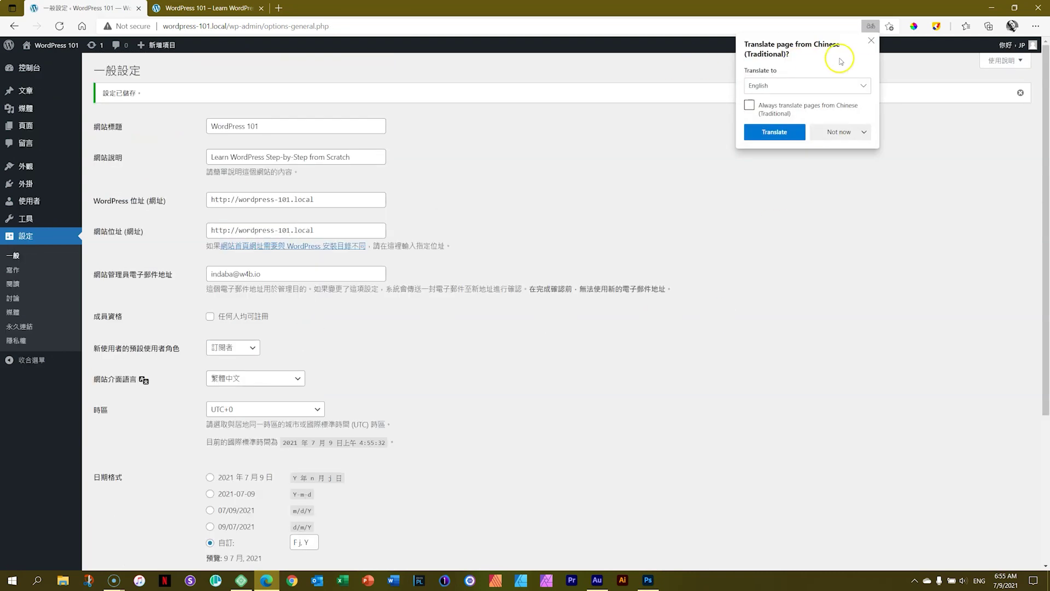
click(871, 40)
click(679, 303)
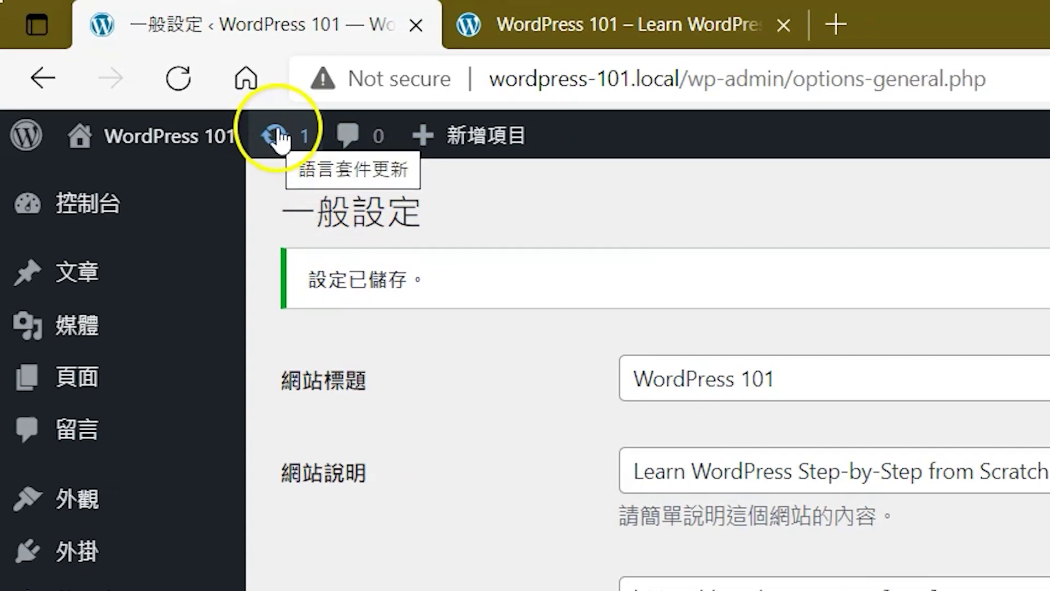
mouse_move(246, 143)
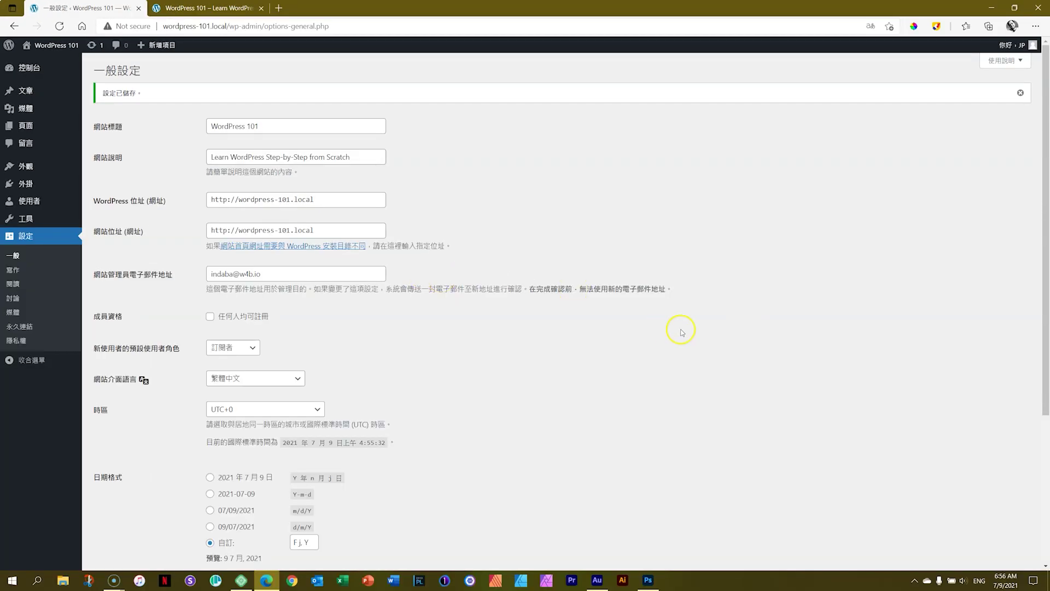
- Set the site language to English (South Africa) and save the general settings
scroll(681, 332, down, 4)
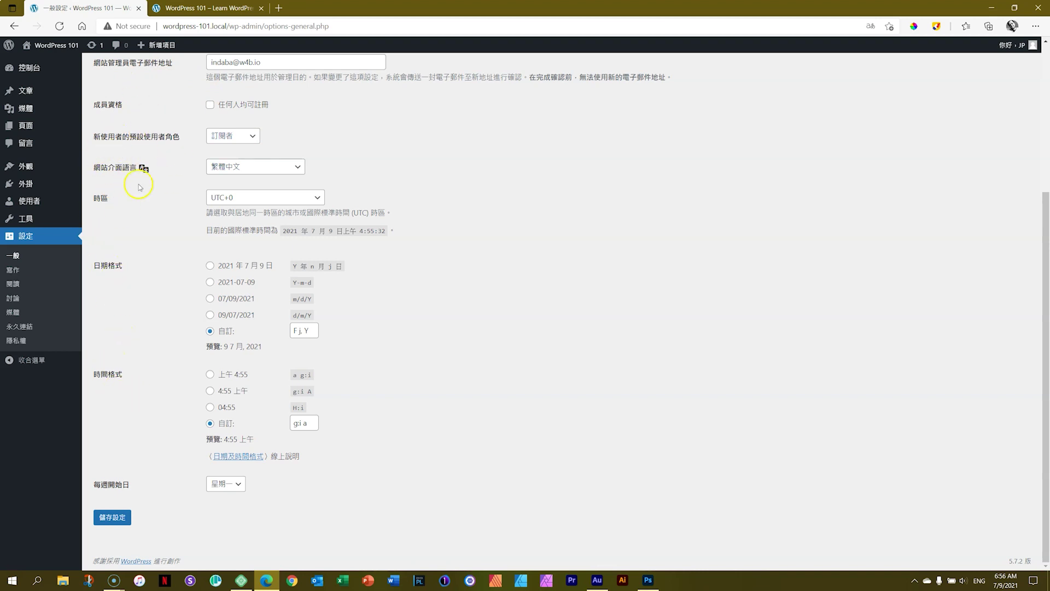
click(297, 167)
drag(302, 190, 301, 255)
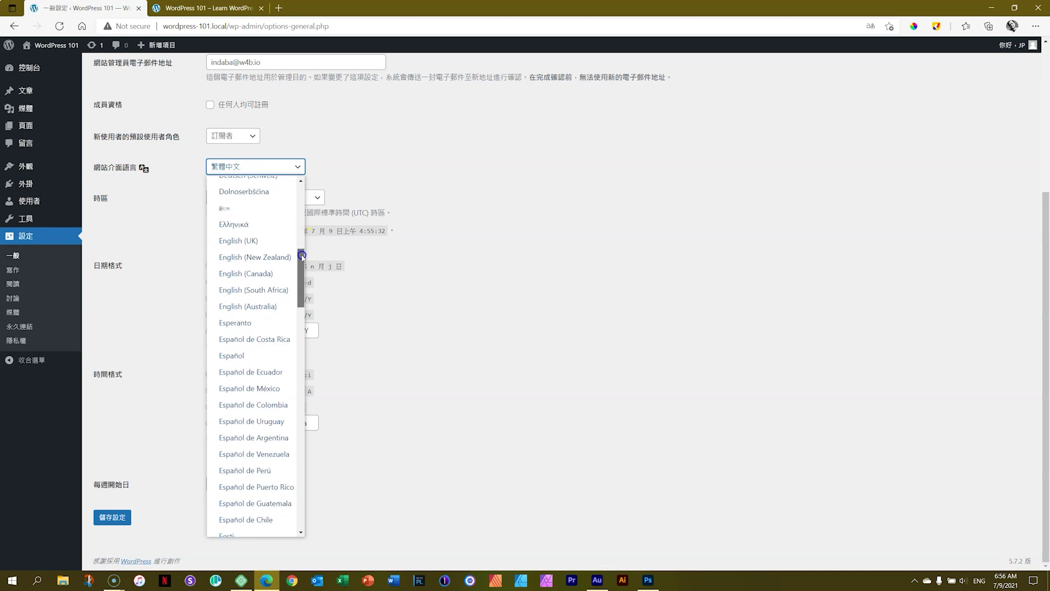
click(258, 292)
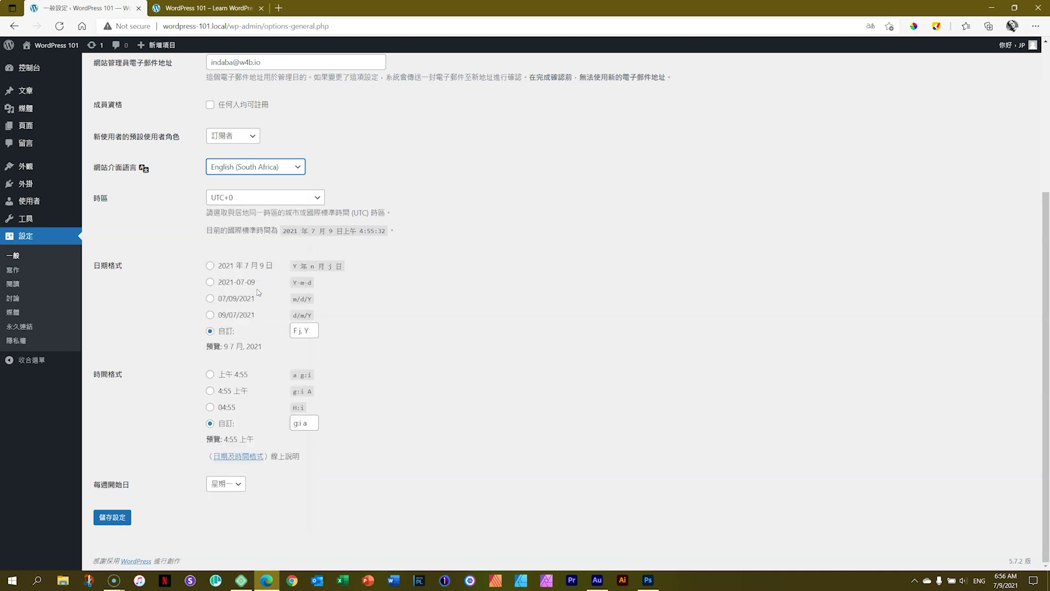
click(115, 520)
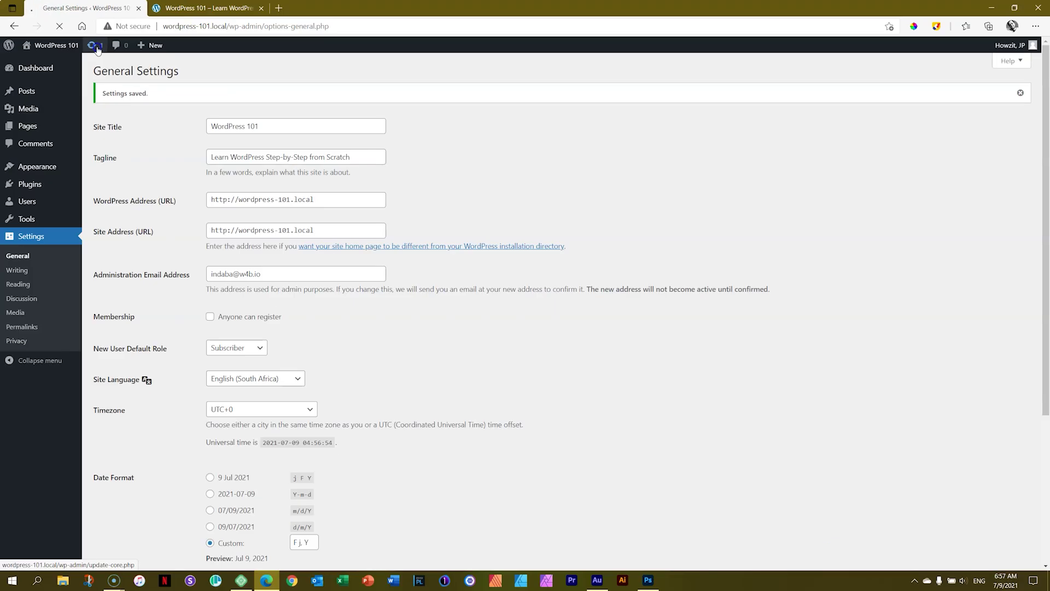
- Open the WordPress Updates page and update the site's translations
click(296, 153)
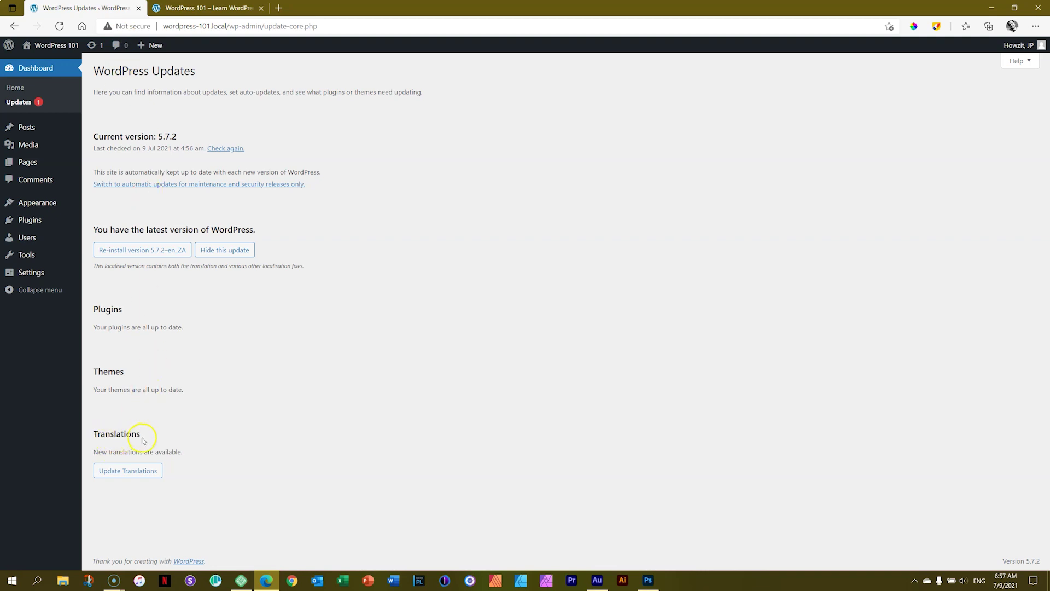
click(136, 474)
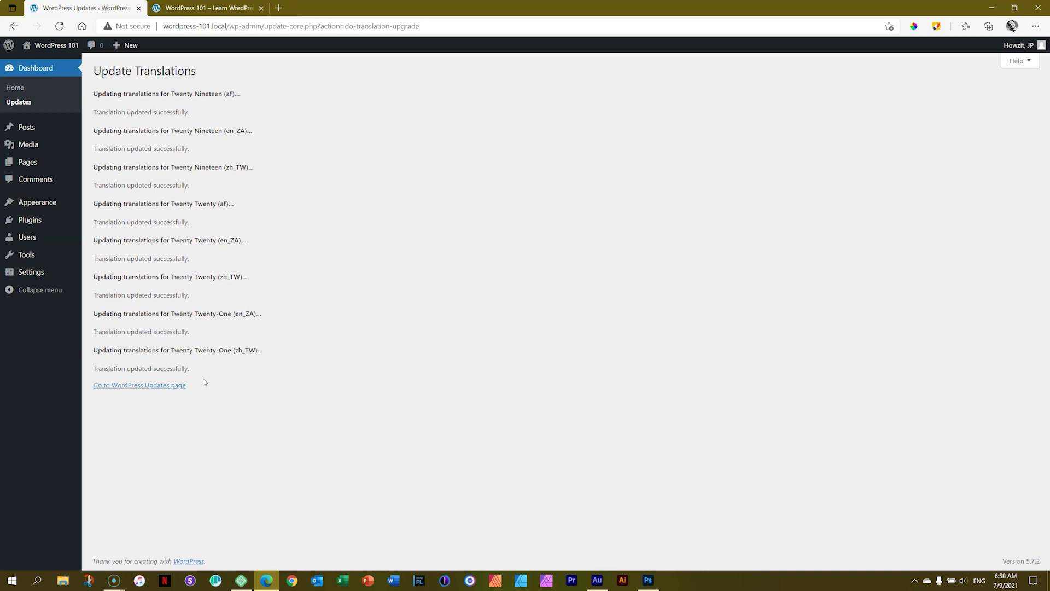
- Return to the General Settings, set the timezone to UTC+2 and save the changes
mouse_move(40, 272)
click(110, 277)
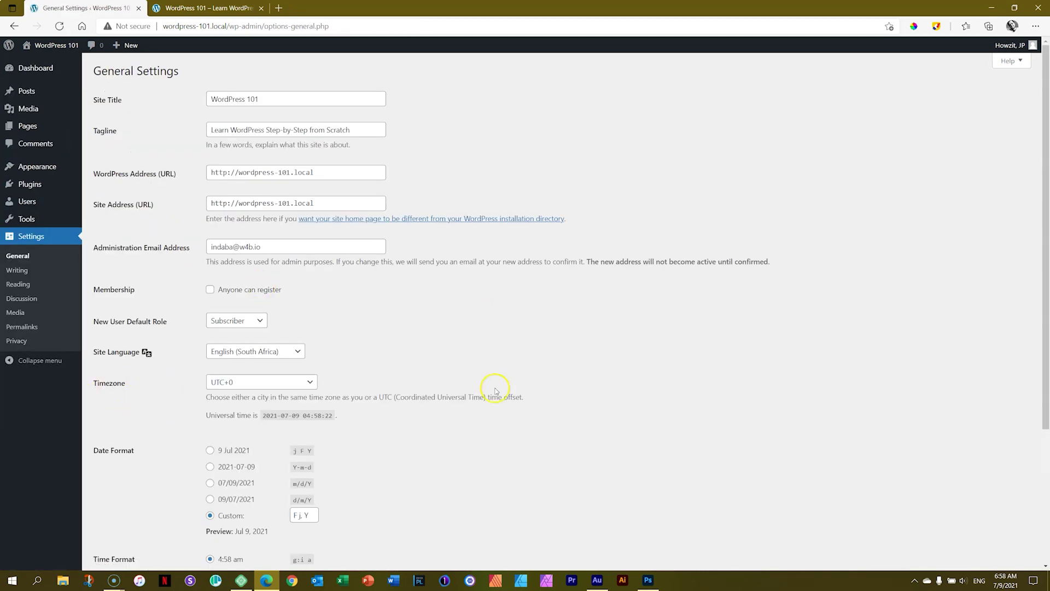
drag(1039, 175, 1040, 241)
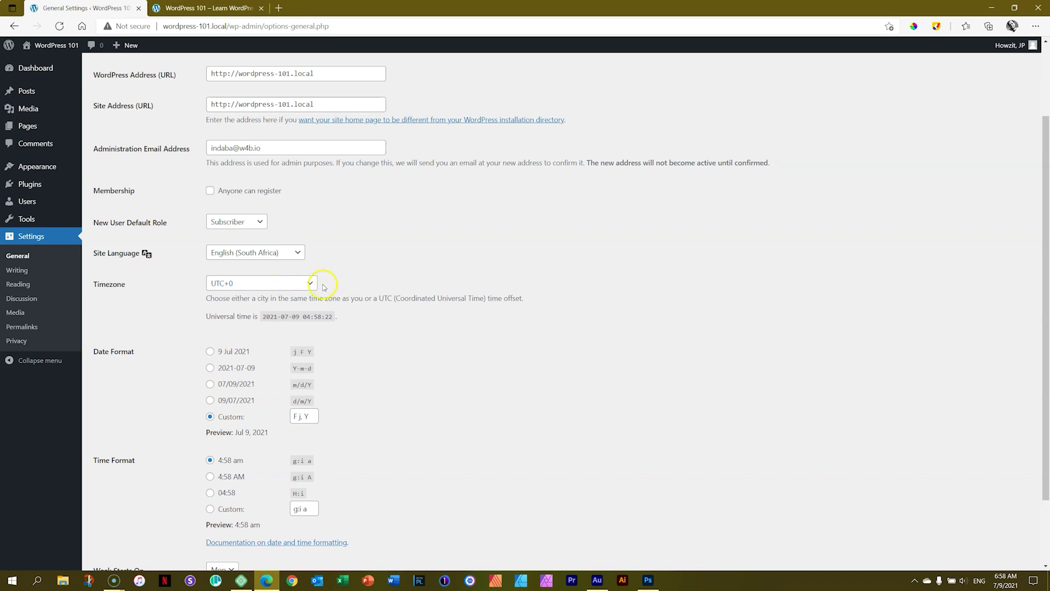
click(306, 283)
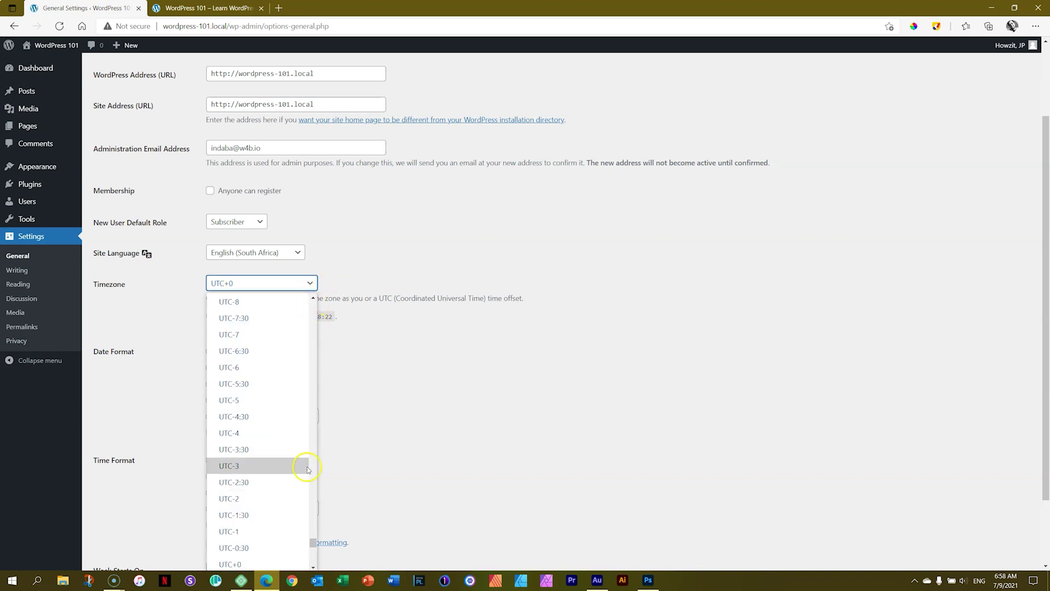
scroll(299, 444, down, 1)
scroll(298, 443, down, 4)
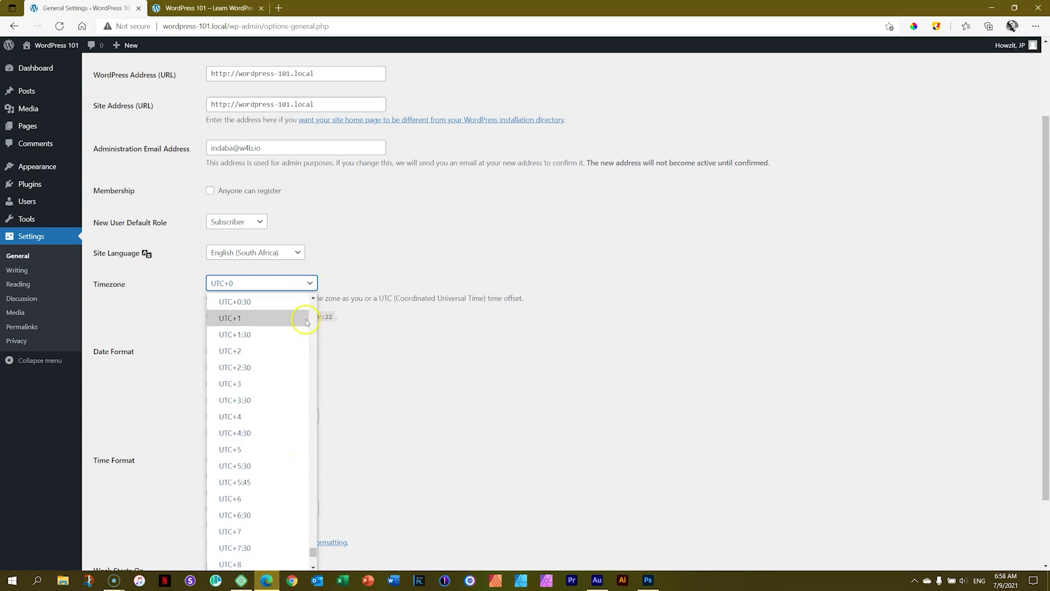
click(273, 357)
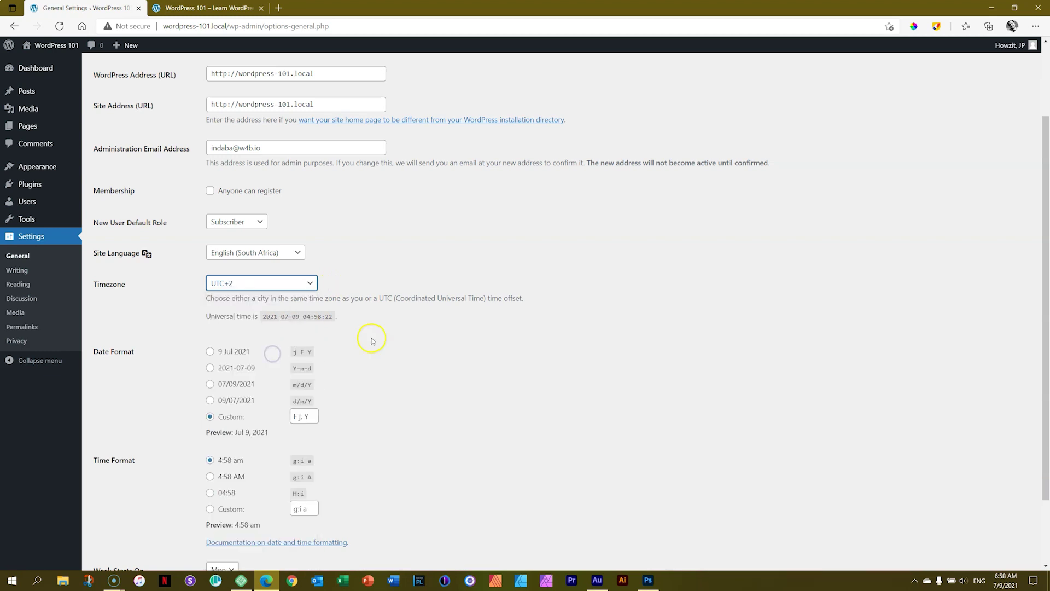
drag(1045, 258, 1034, 326)
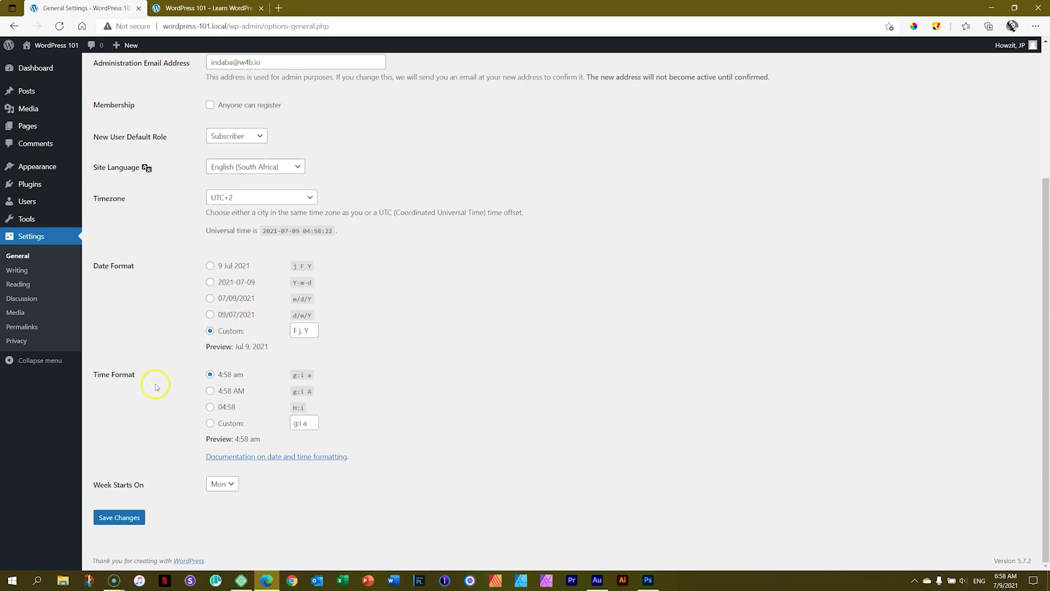
click(119, 518)
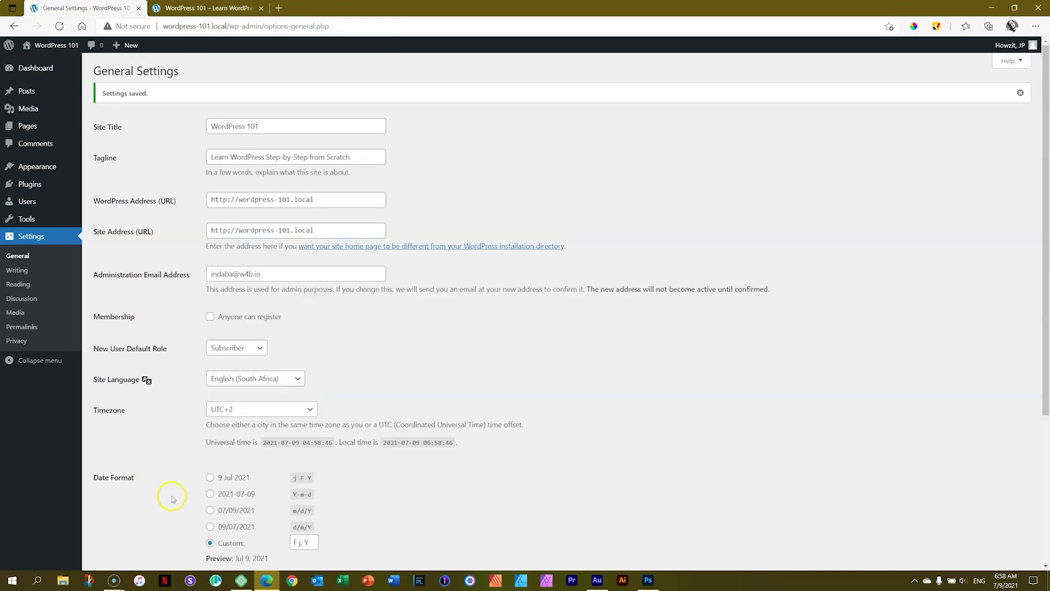
- View the page about the installed WordPress version and go back to the General Settings
click(10, 48)
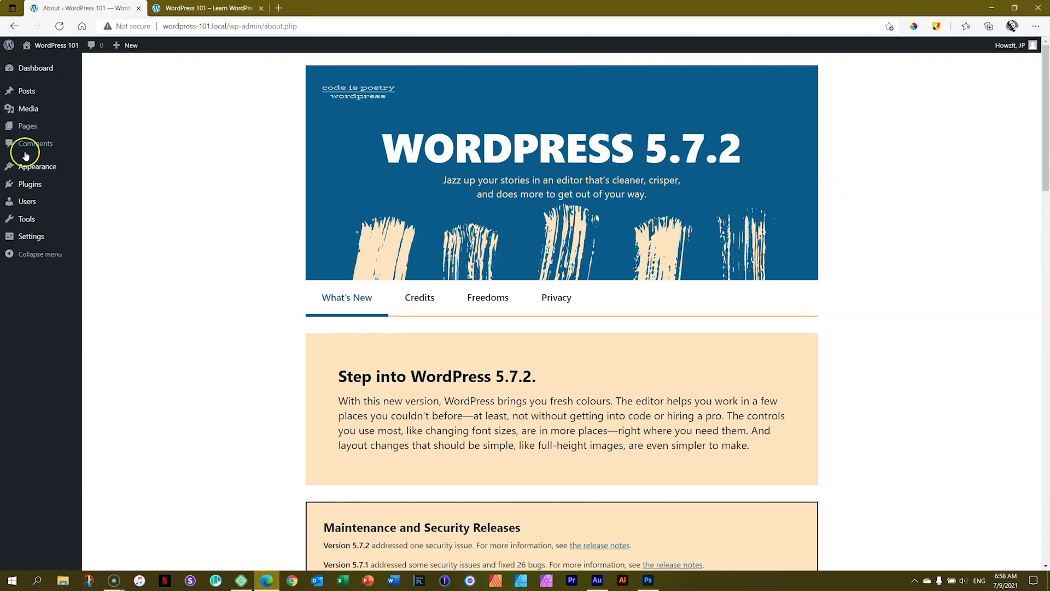
mouse_move(25, 236)
click(109, 237)
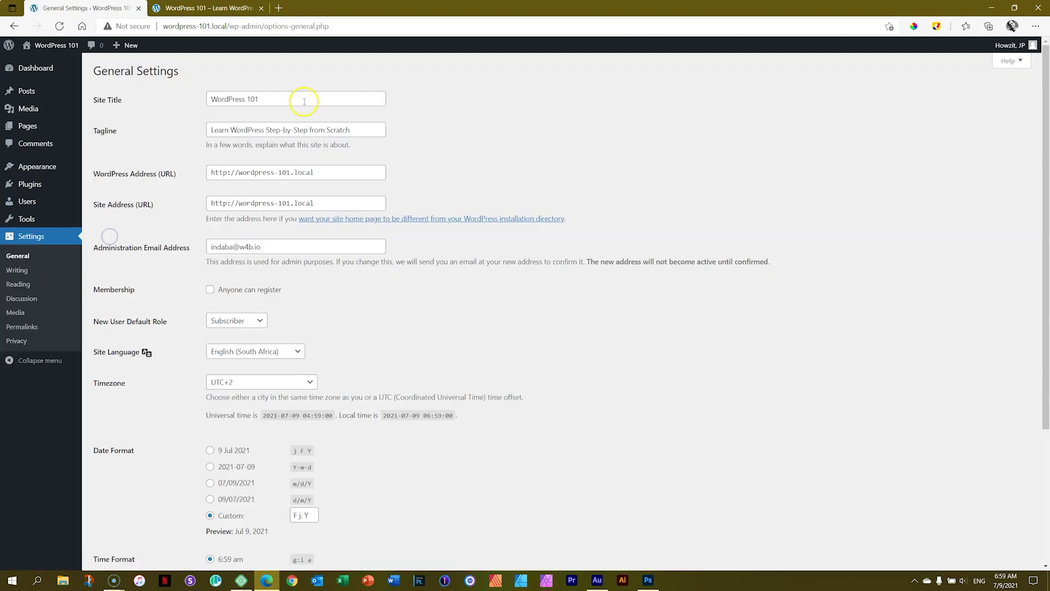
- Check the title and tagline on the site's front page, and return to the date and time options in the General Settings
click(211, 7)
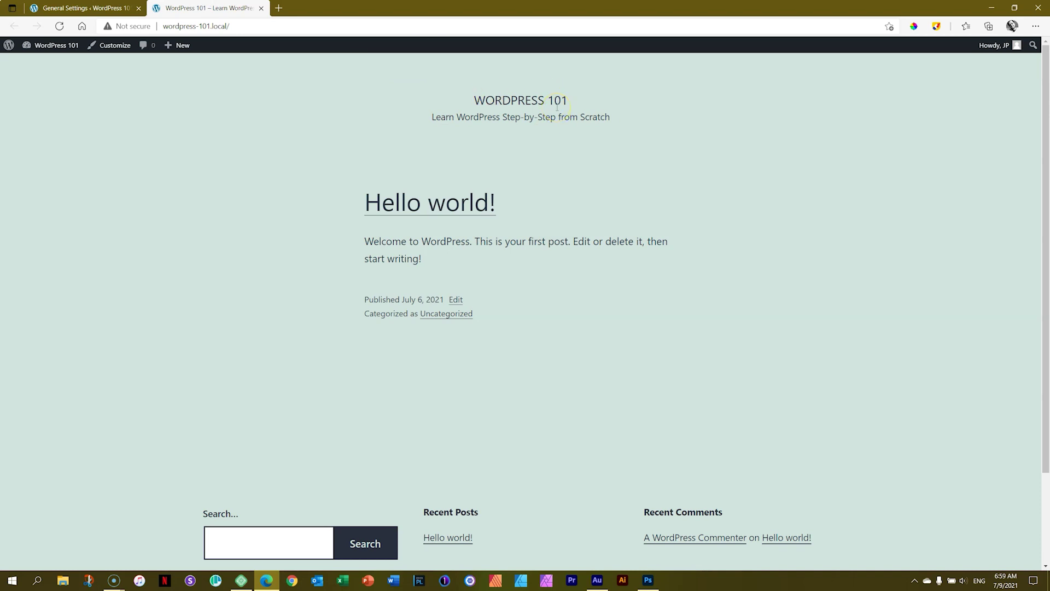
click(81, 9)
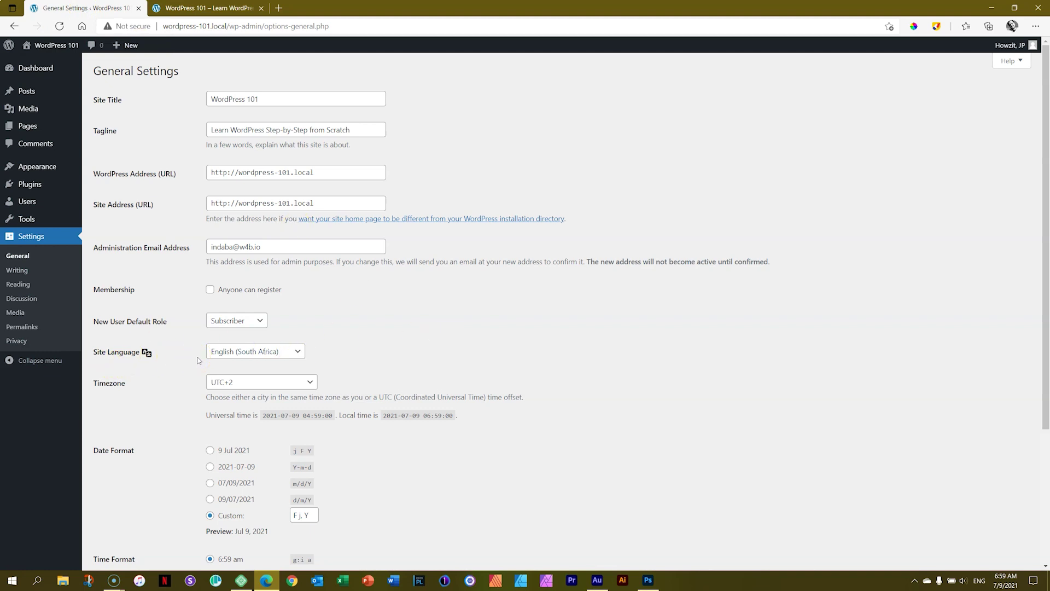
scroll(628, 446, down, 3)
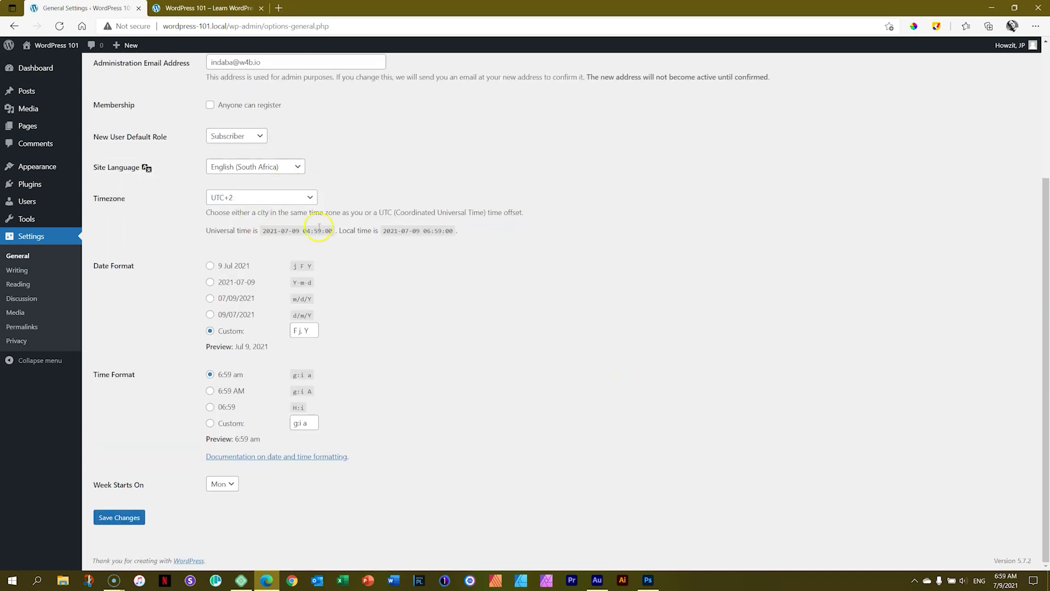